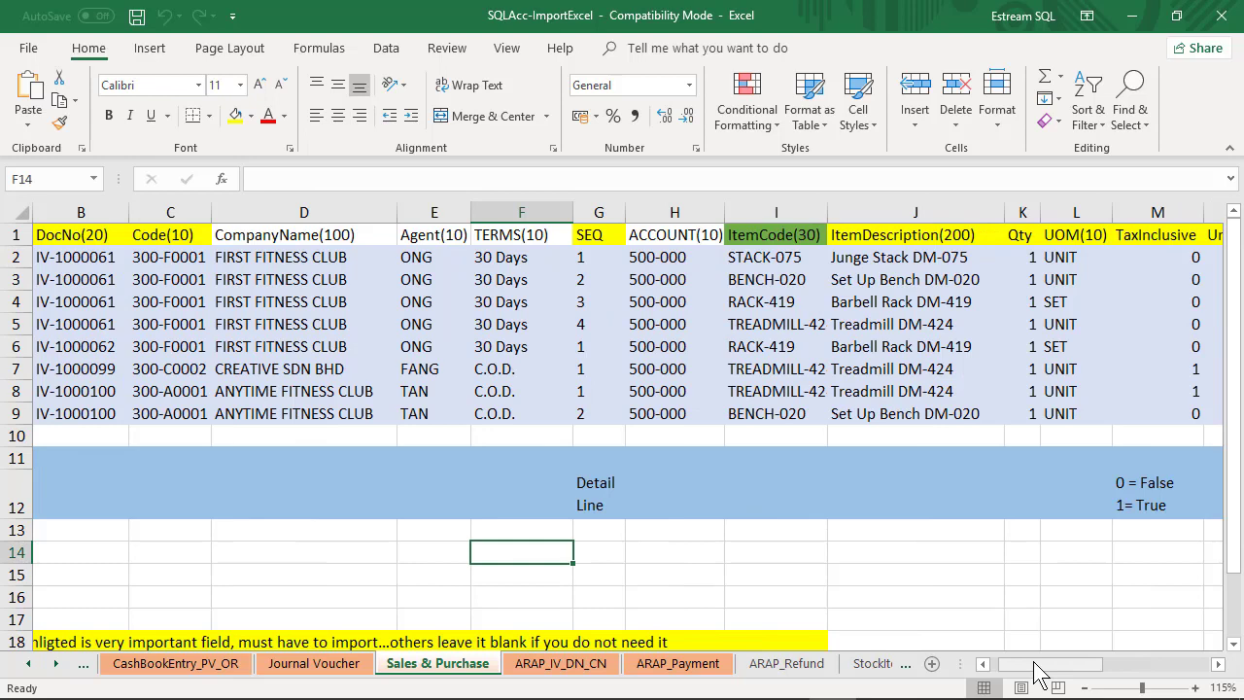
Delete the empty columns S:W, save the workbook past the compatibility warning, and close Excel
drag(1036, 669, 1117, 671)
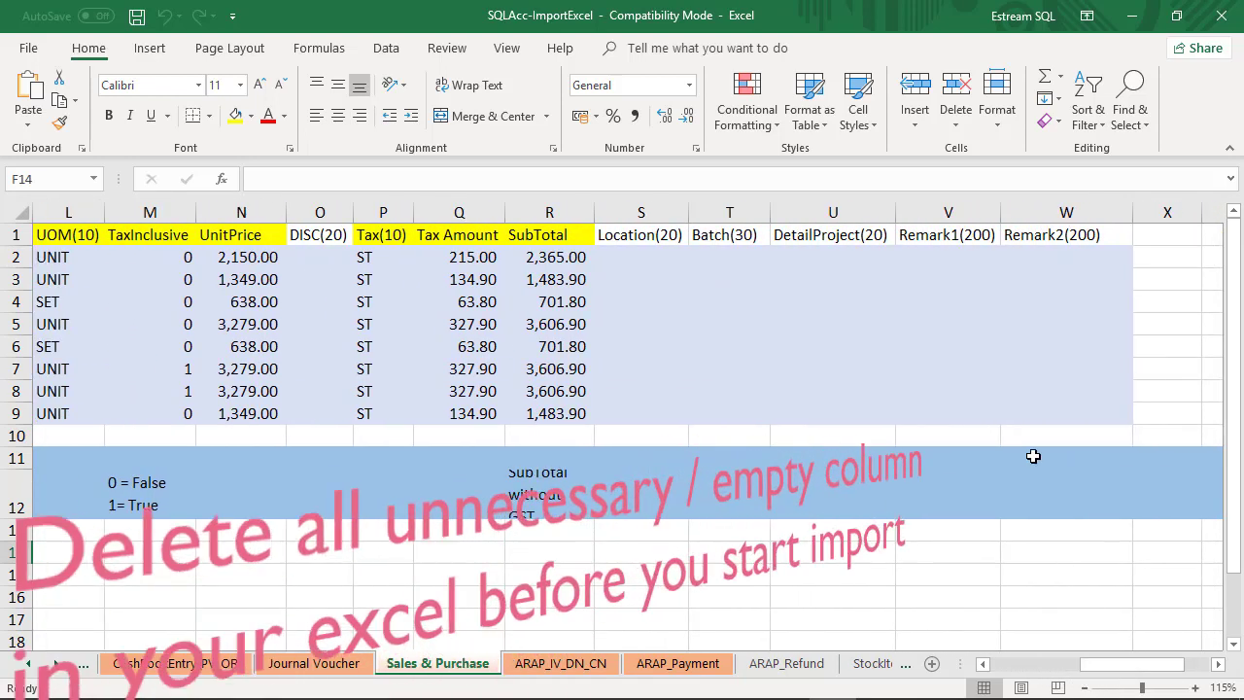
click(655, 212)
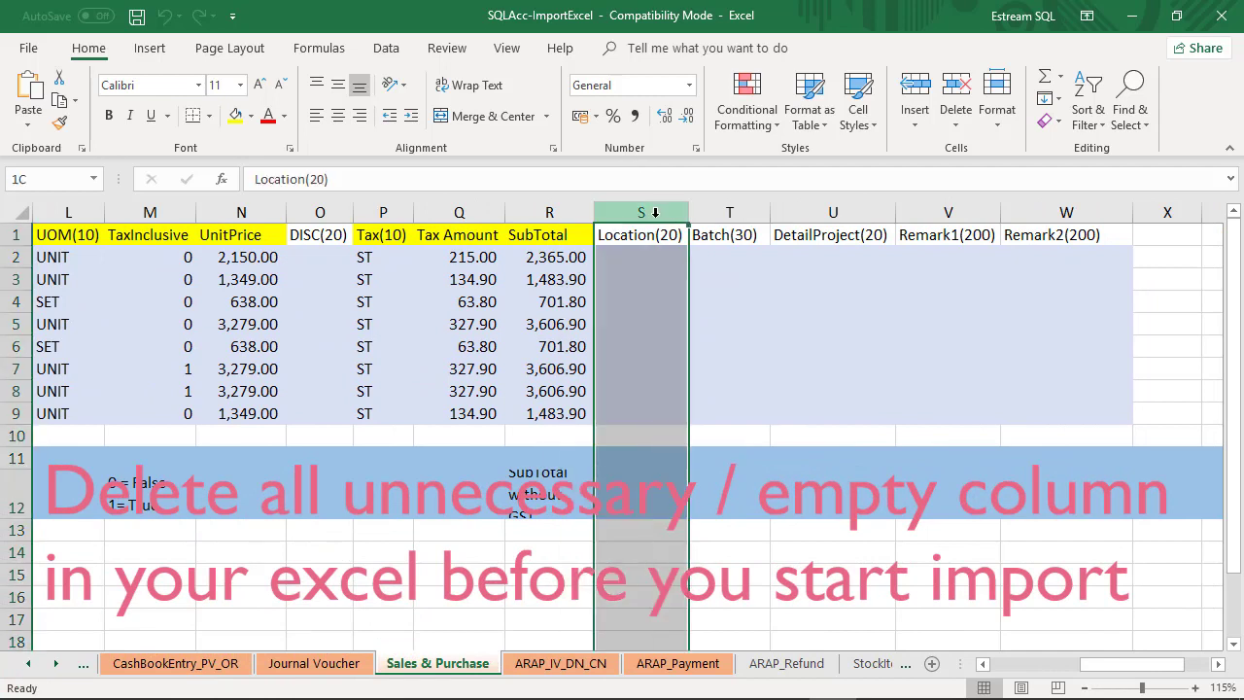
drag(656, 218, 1045, 236)
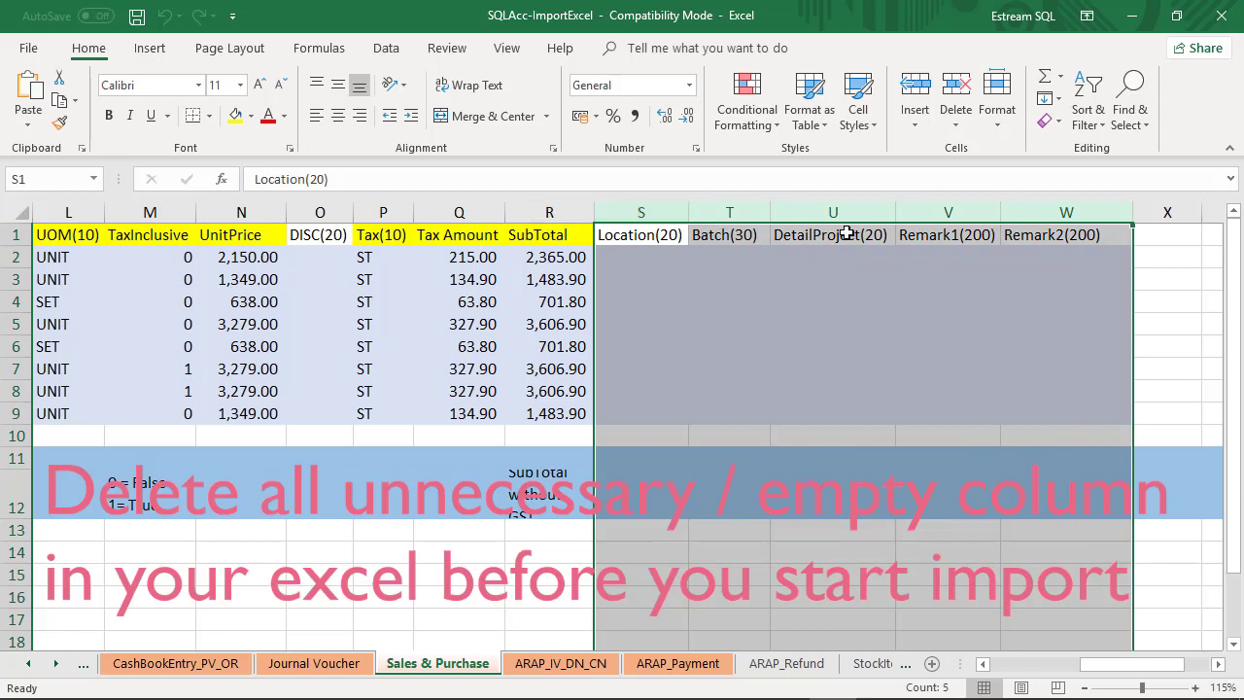
right_click(657, 212)
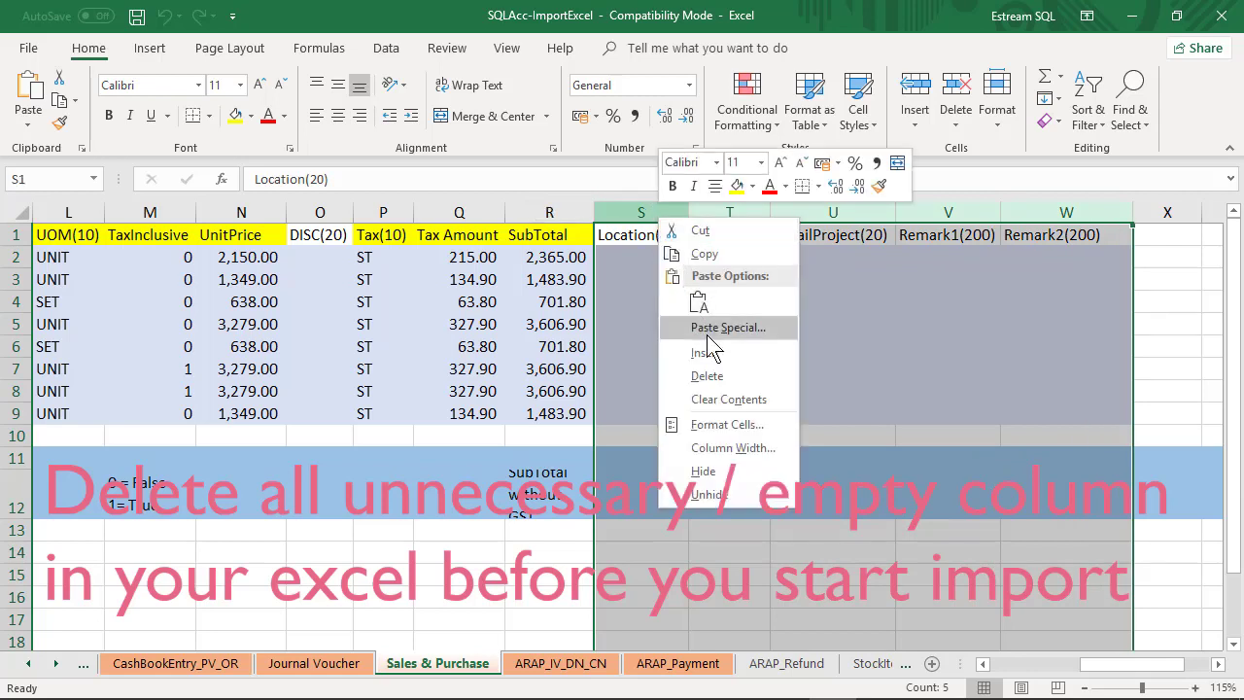
click(704, 375)
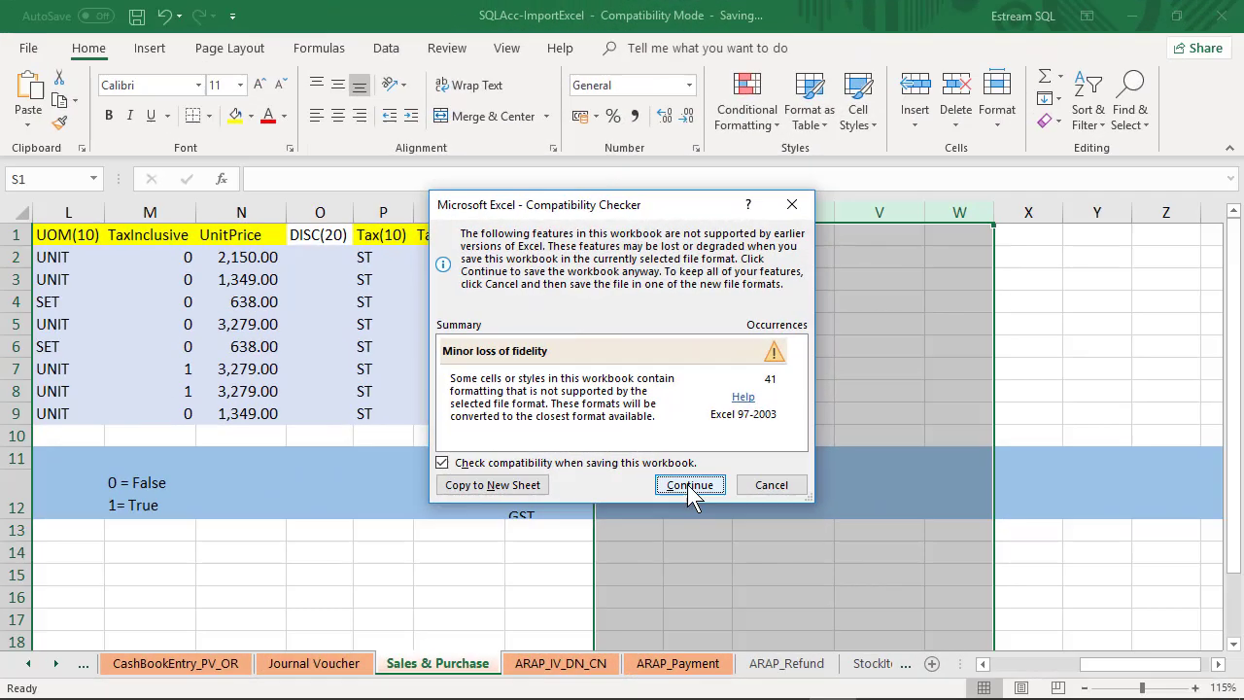
click(691, 485)
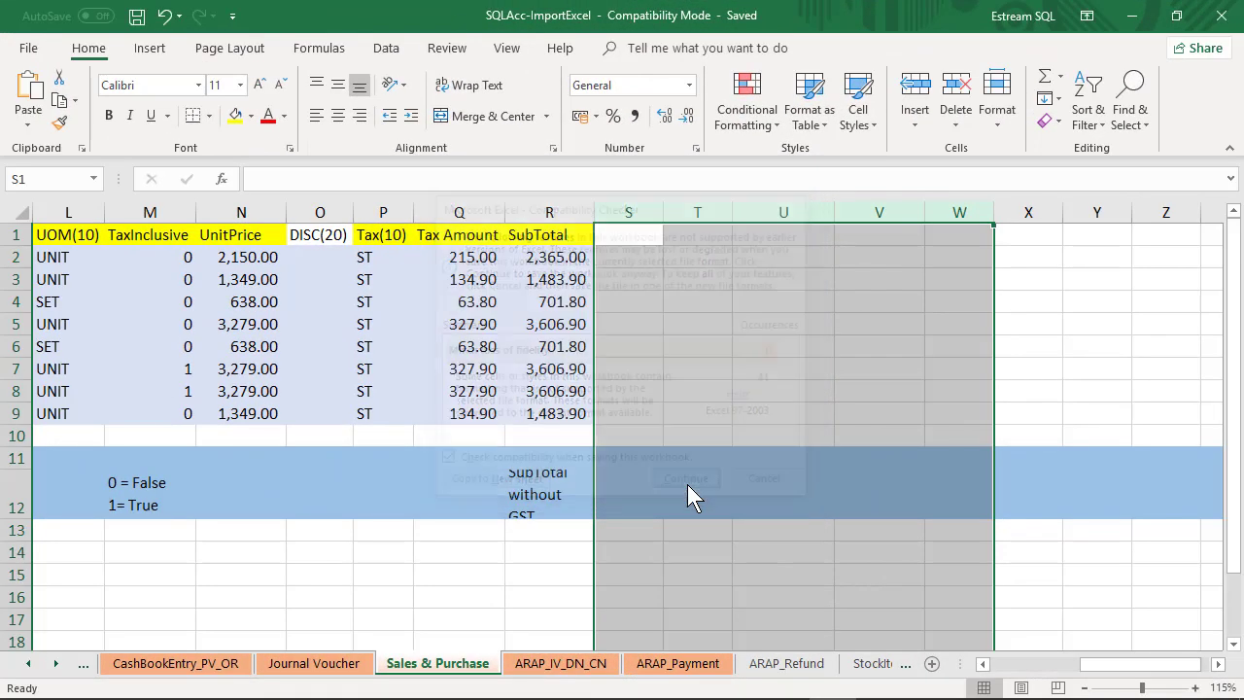
click(1222, 15)
Open the Sales > 4. Invoice import window in the XLS n MDB Import tool
click(1227, 14)
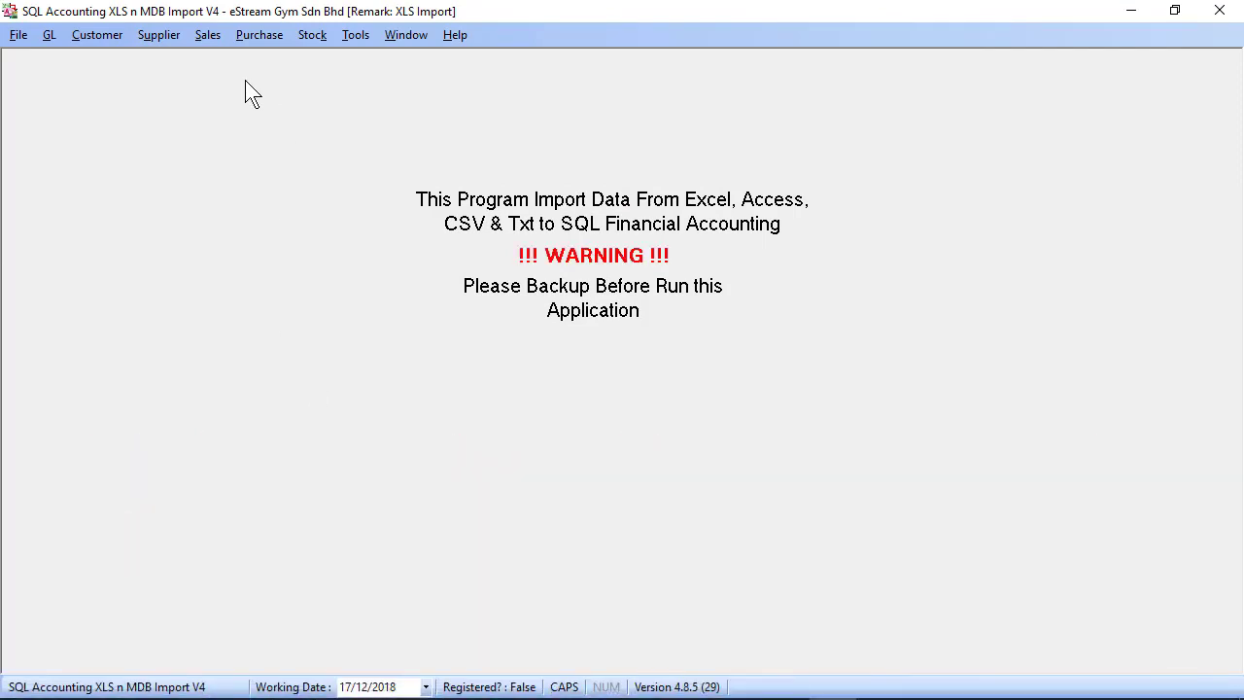
click(208, 37)
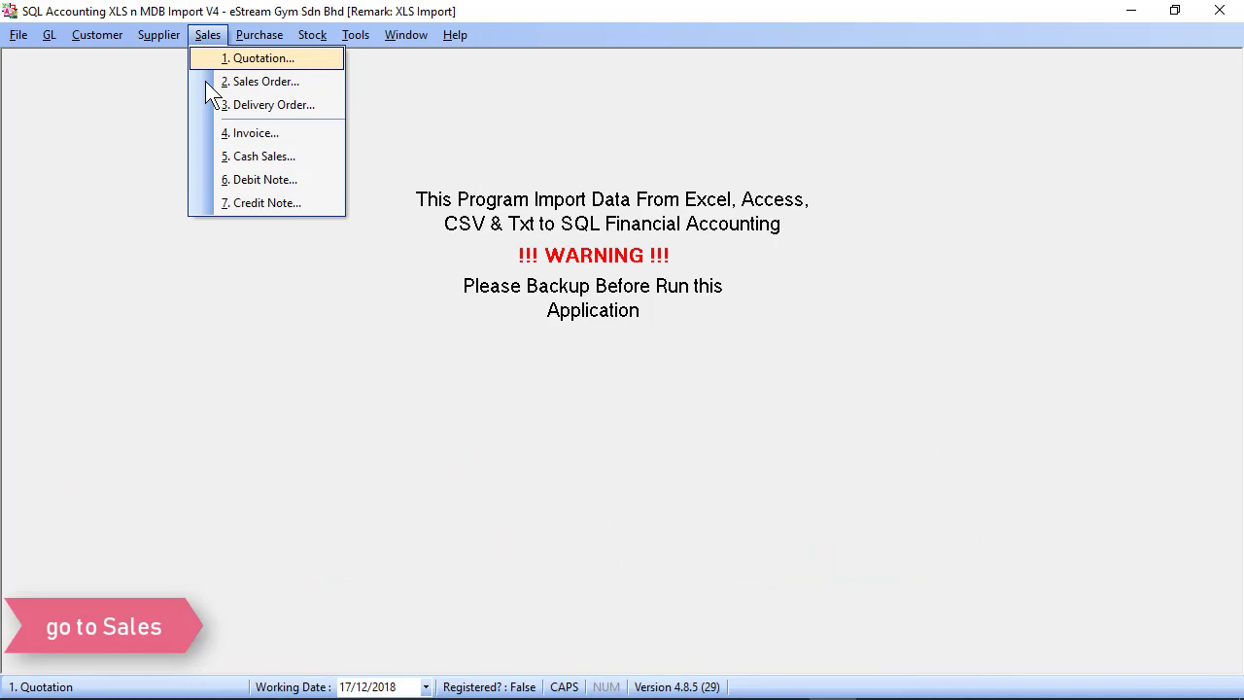
click(220, 134)
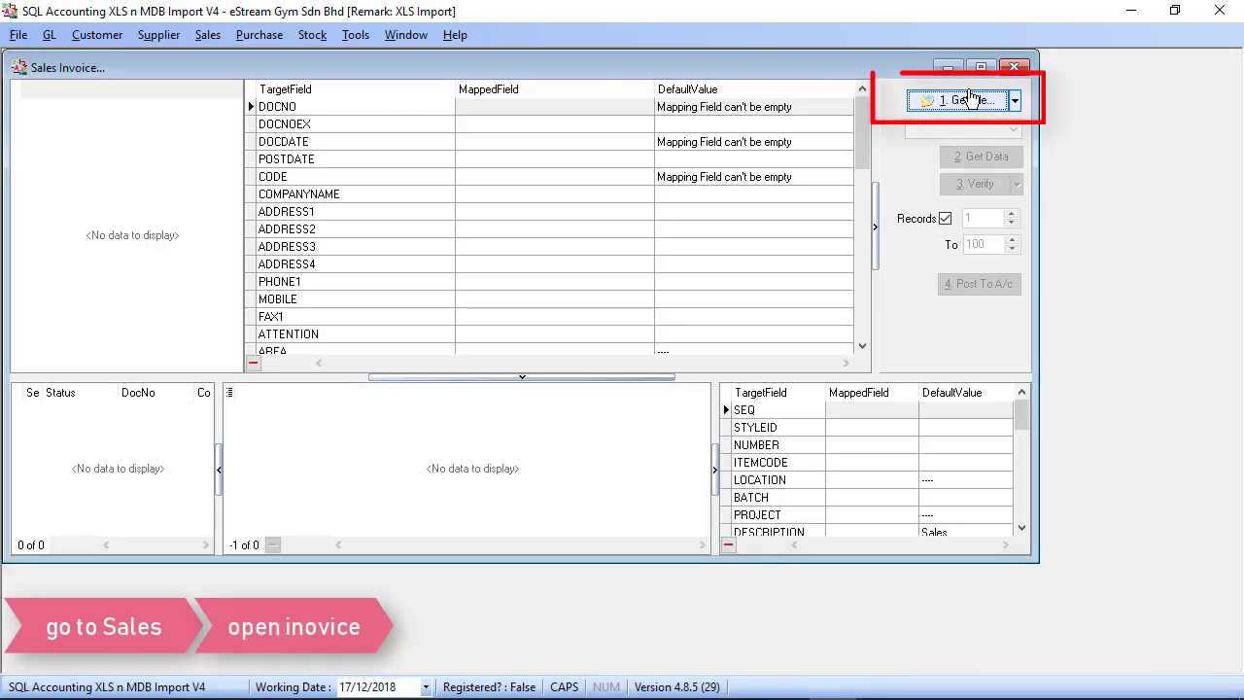
Load the SQLAcc-ImportExcel workbook and select its Sales & Purchase$ sheet
click(964, 101)
double_click(569, 200)
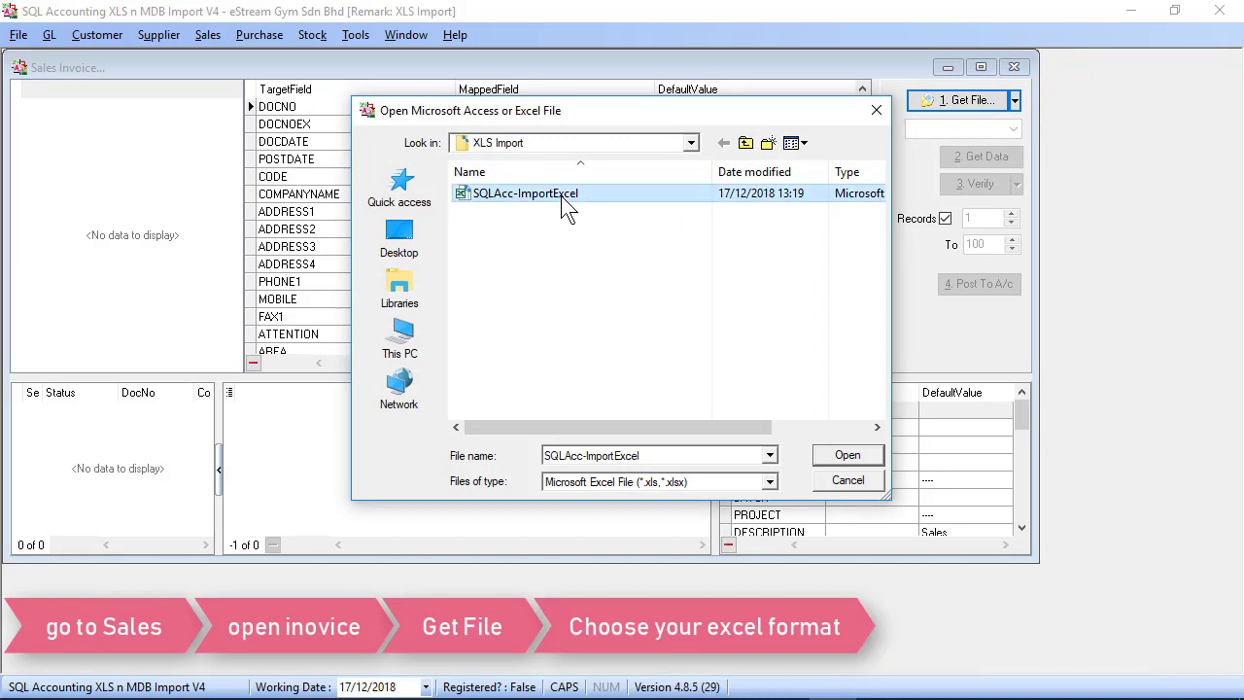
click(1014, 129)
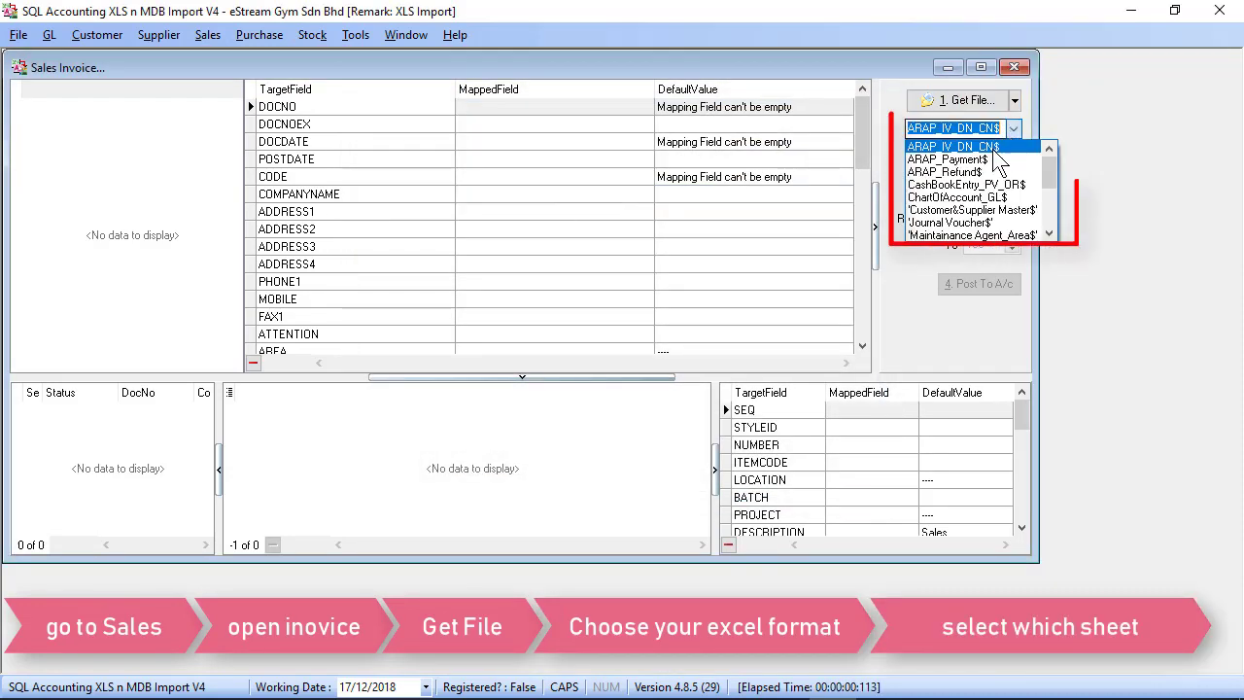
scroll(982, 190, down, 1)
scroll(982, 195, down, 1)
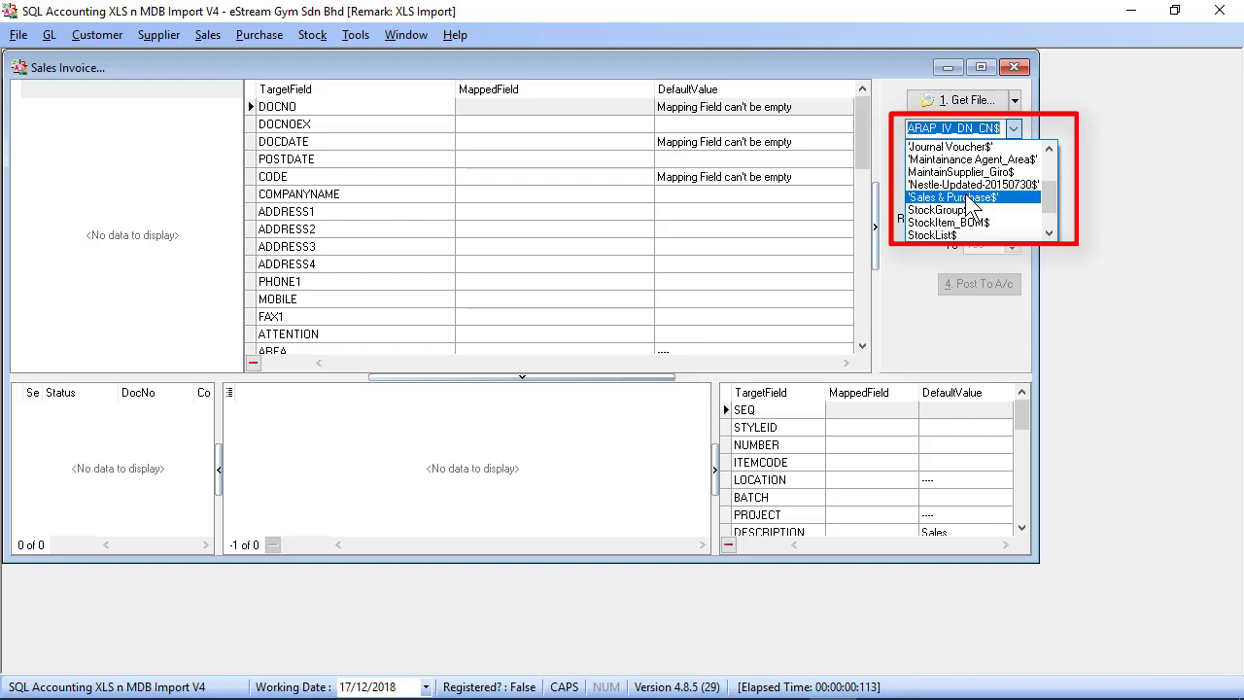
click(970, 201)
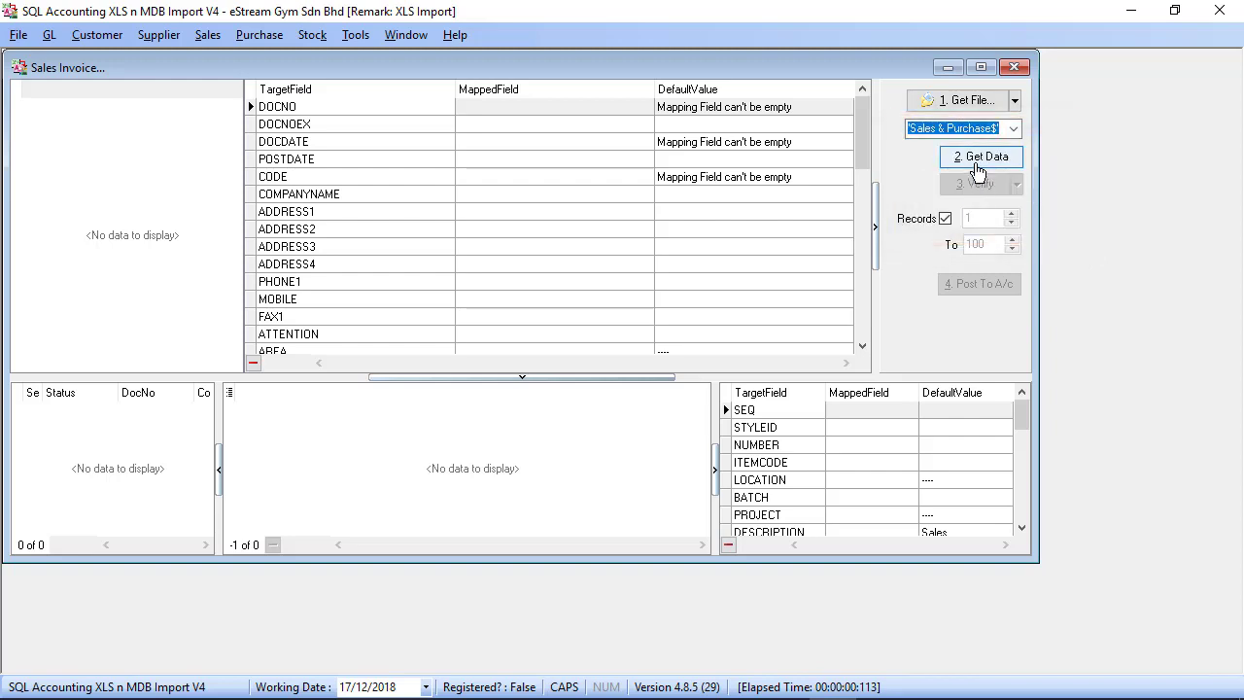
Fetch the sheet data and review the DOCNO, DOCDATE, CODE and COMPANYNAME header mappings
click(979, 165)
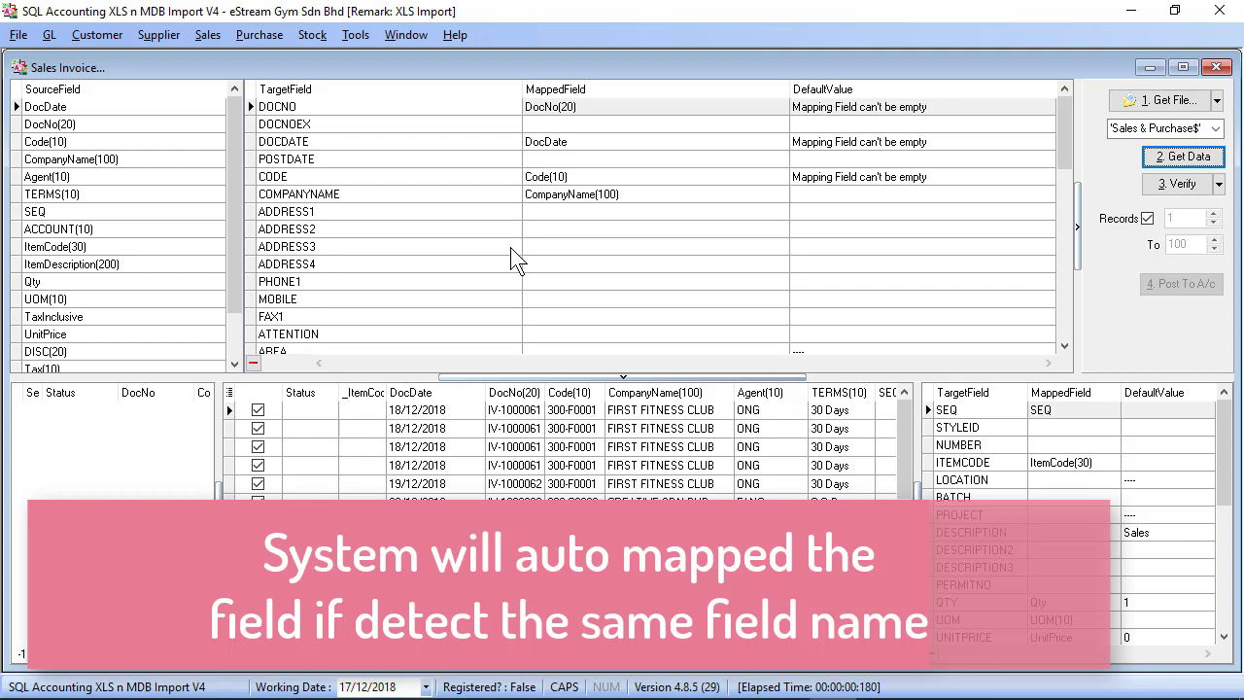
click(507, 108)
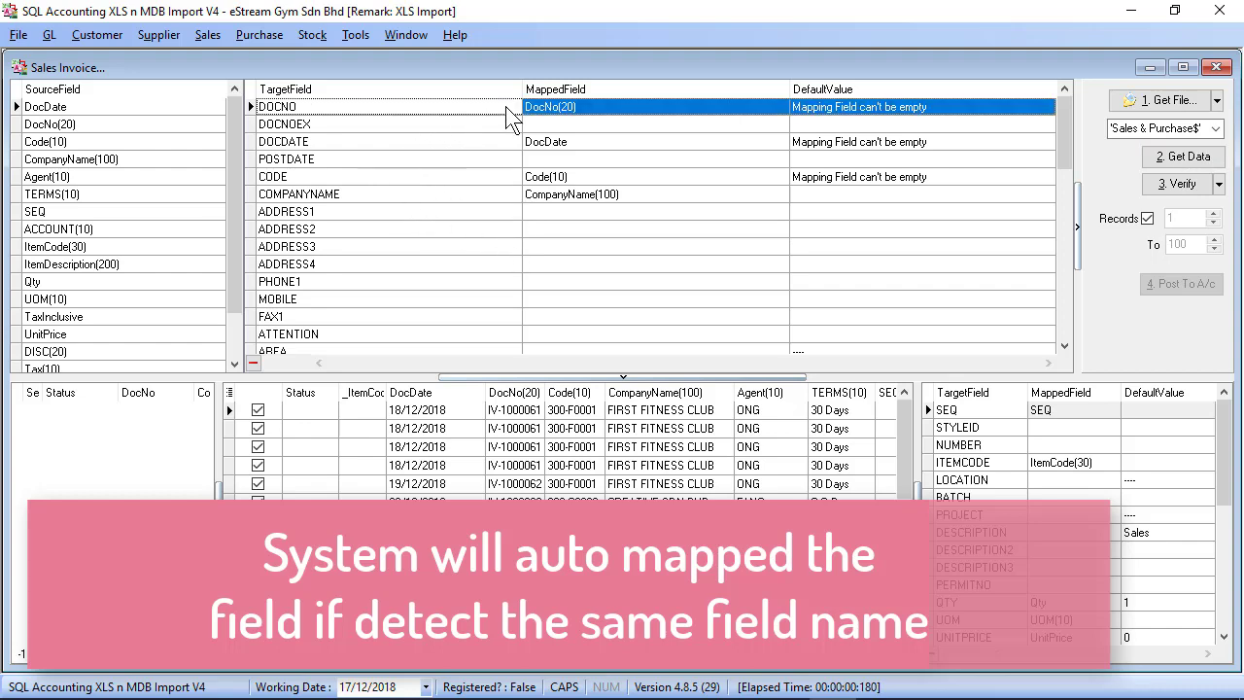
click(506, 142)
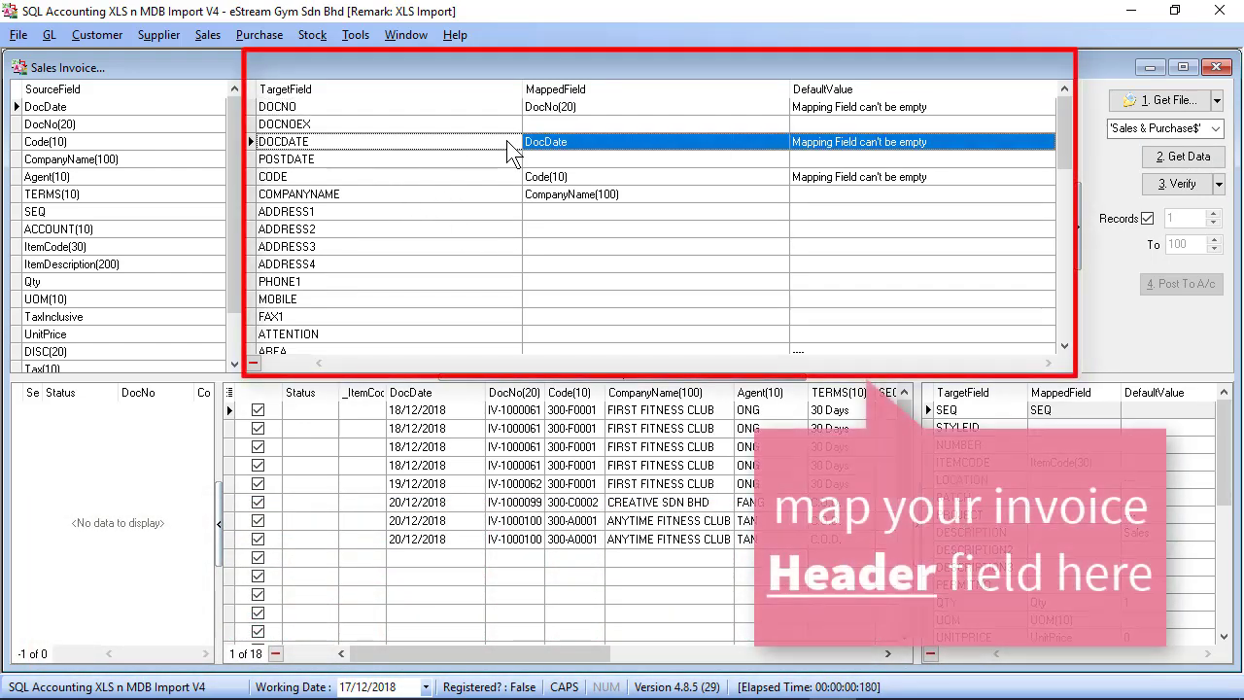
click(538, 178)
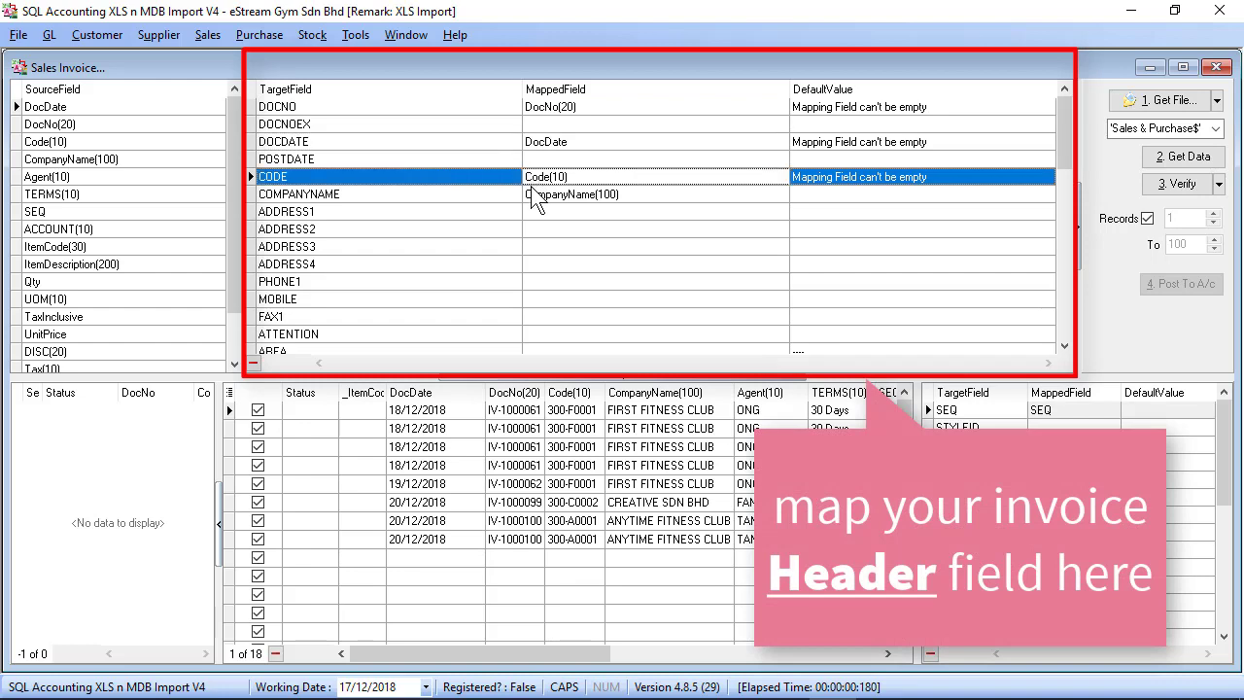
click(533, 193)
scroll(491, 216, down, 2)
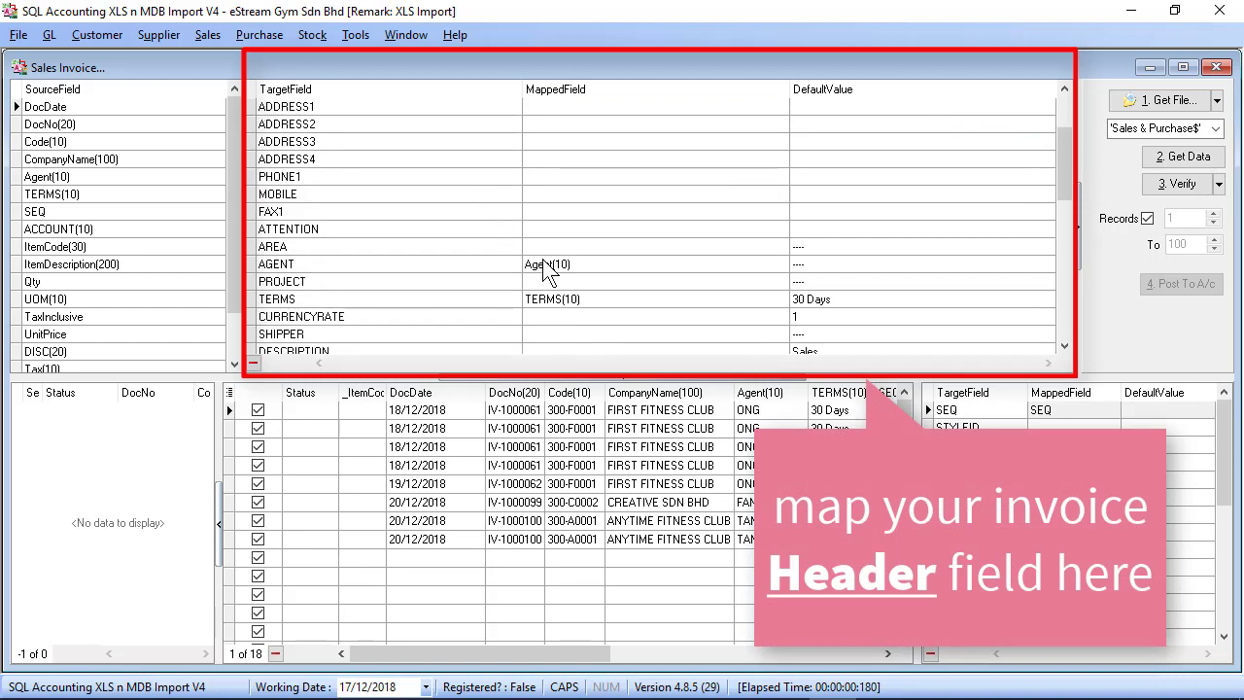
Clear the AGENT field's old mapping and map it to the Agent(10) source column
click(549, 271)
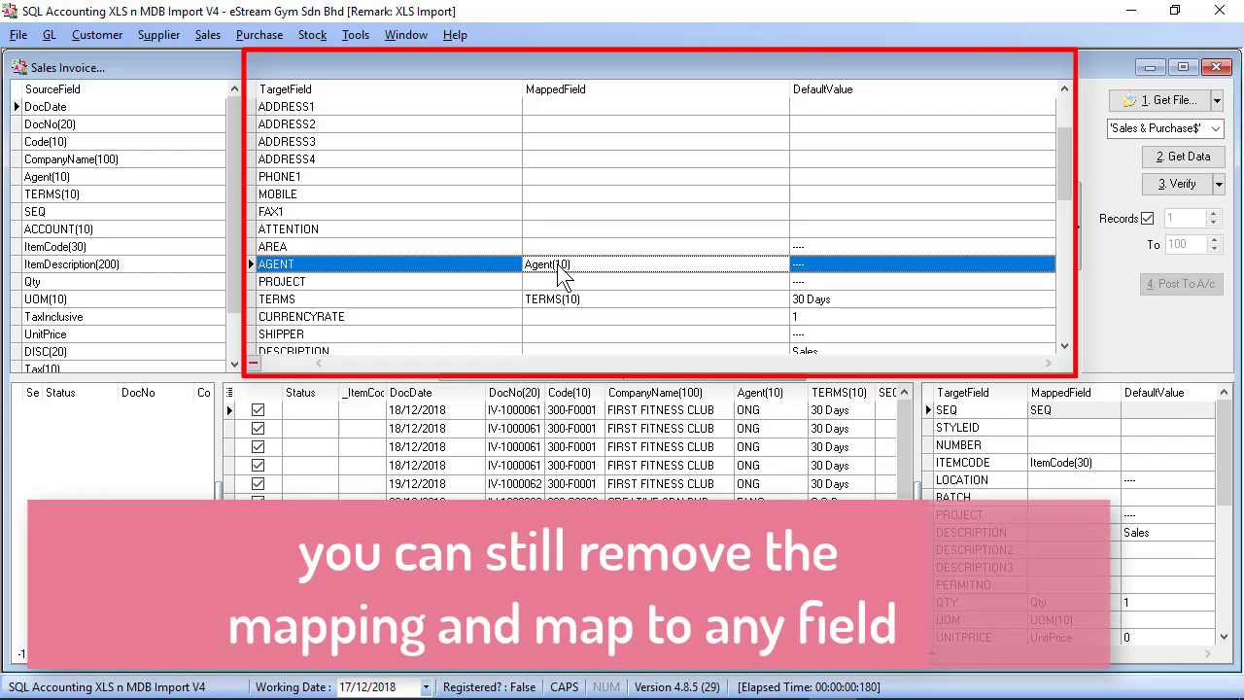
click(108, 233)
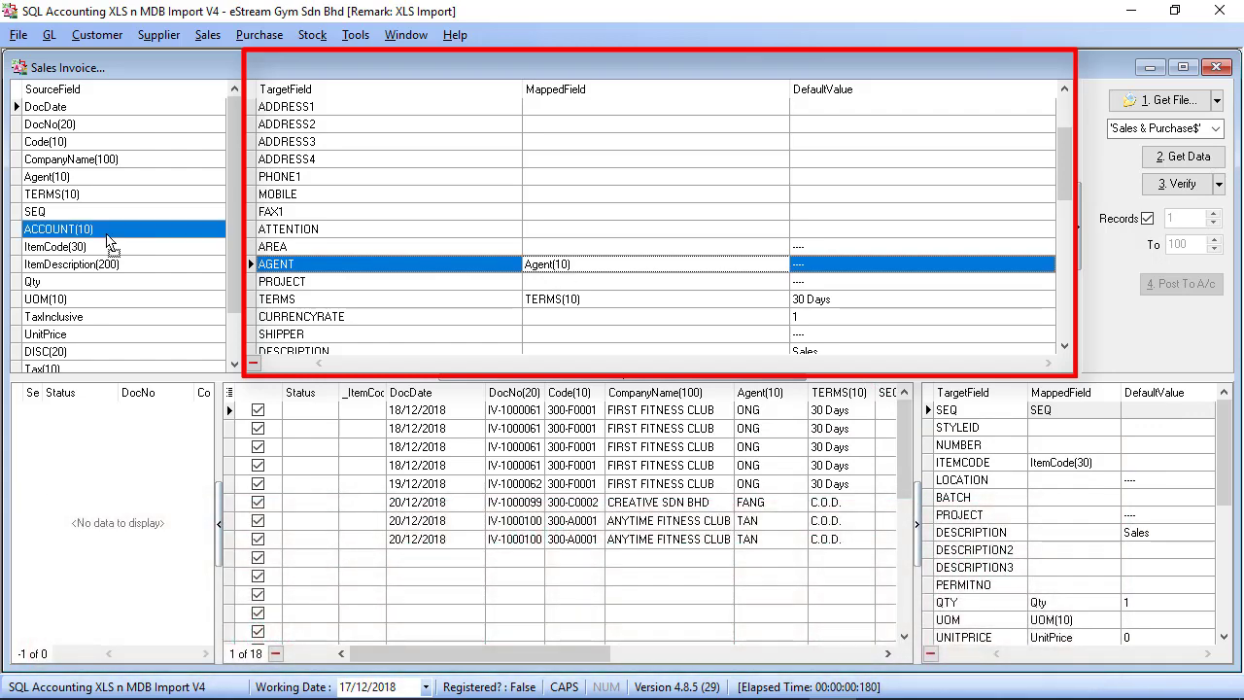
drag(107, 241, 71, 194)
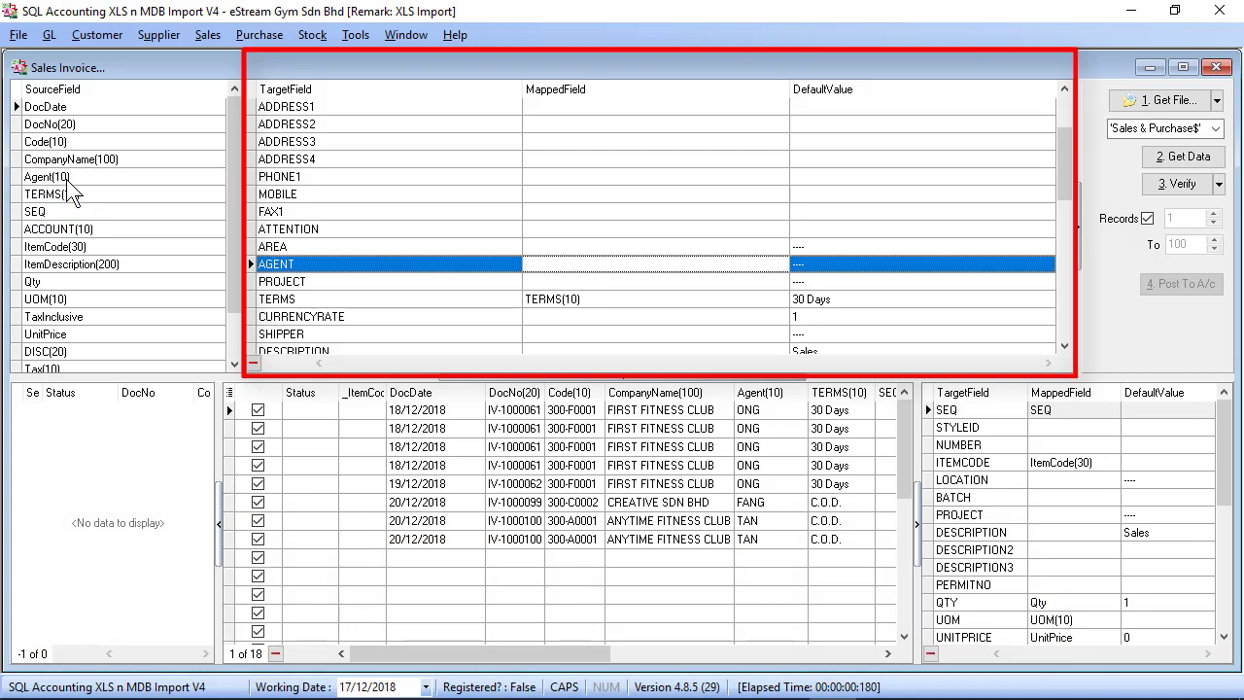
click(68, 180)
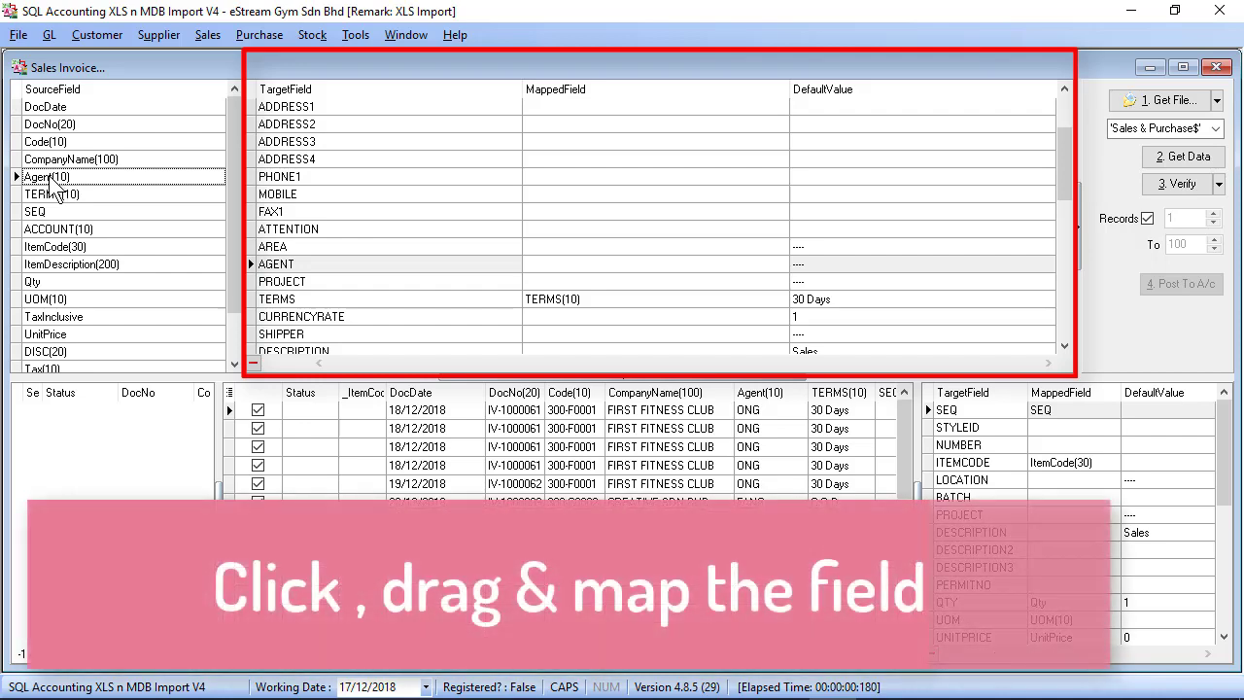
drag(54, 191, 283, 272)
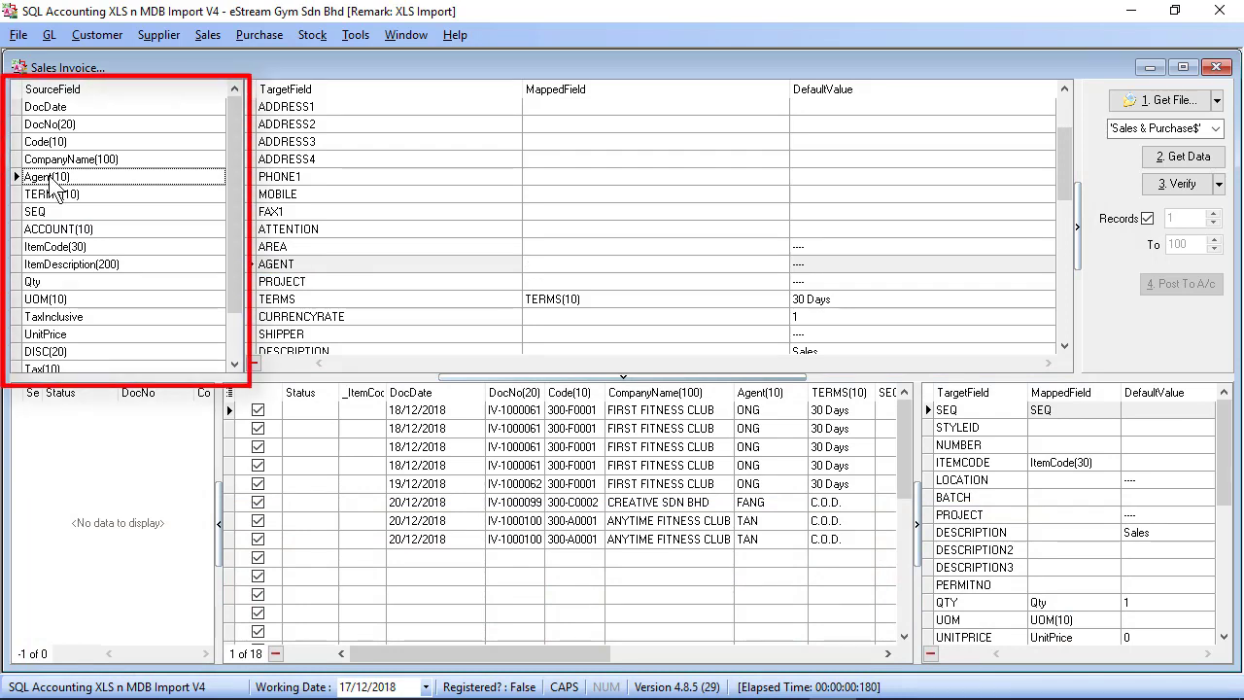
drag(50, 181, 286, 263)
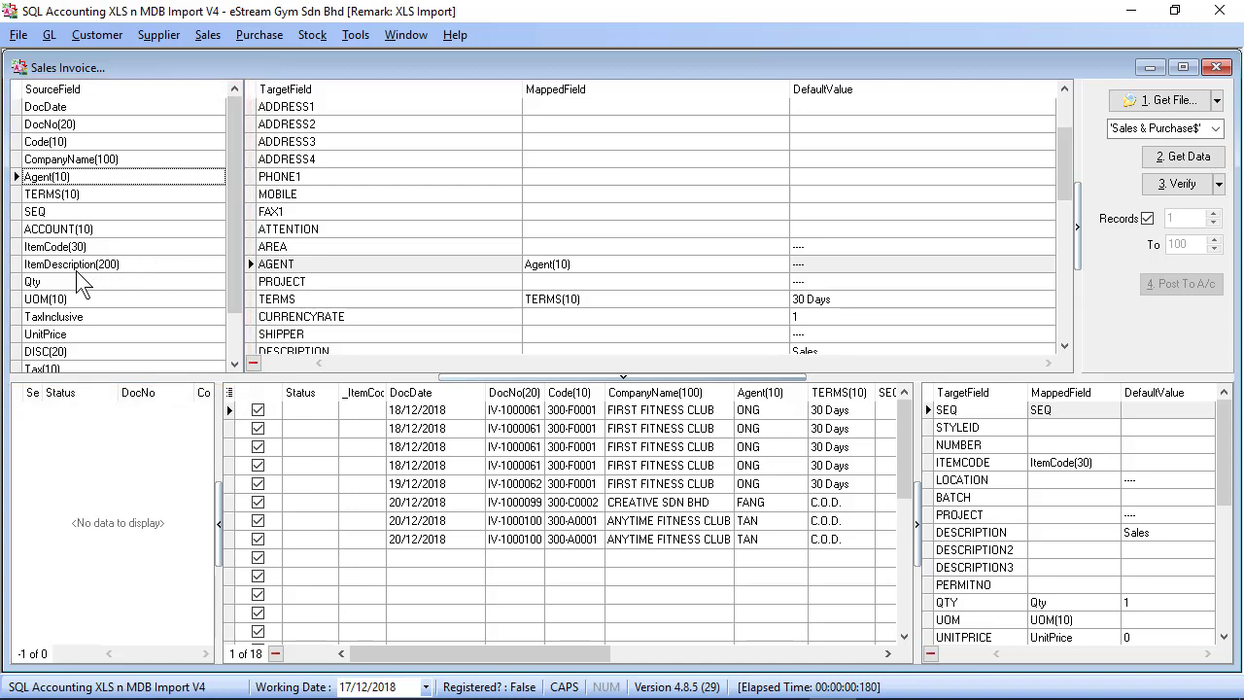
click(39, 211)
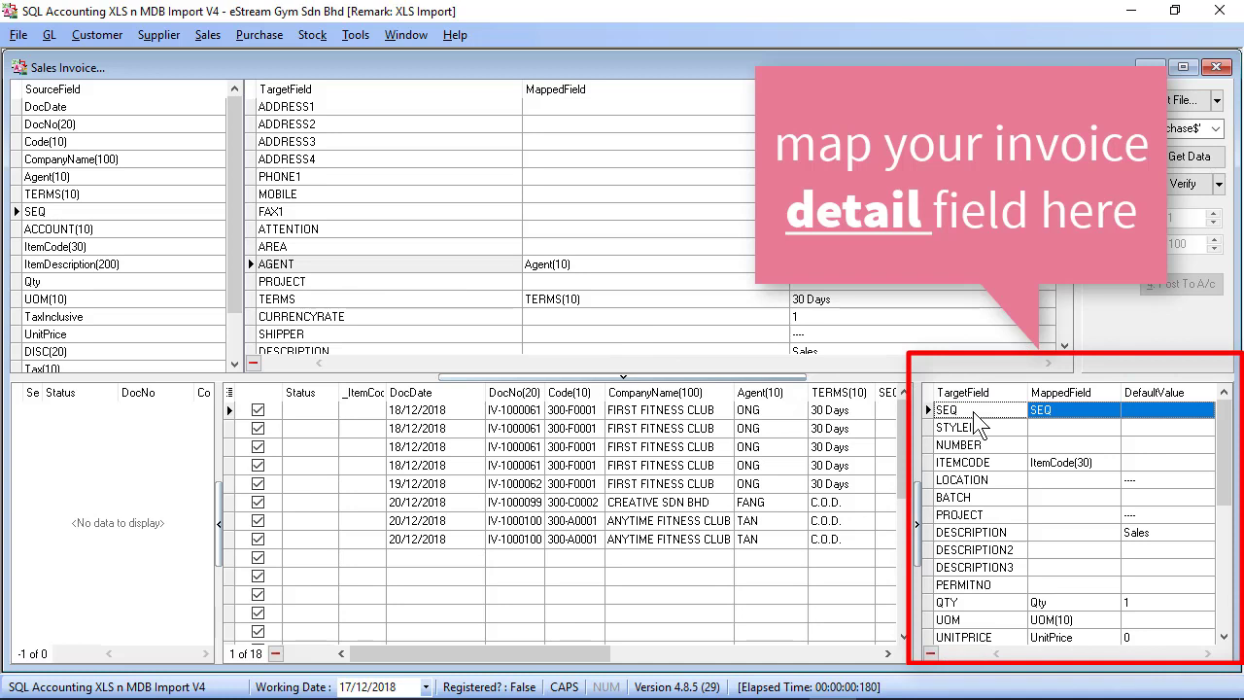
Map ItemDescription(200) to detail DESCRIPTION, then review the QTY, UOM, UNITPRICE, DISC and TAX mappings
click(959, 463)
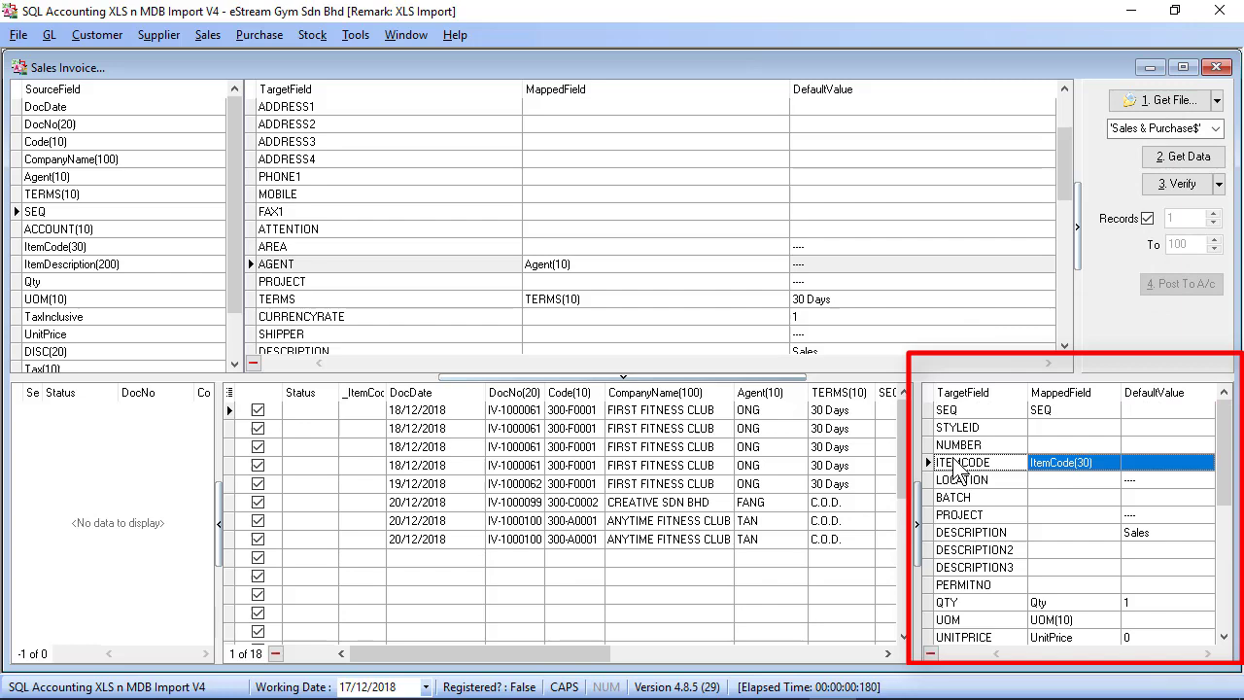
drag(151, 264, 959, 538)
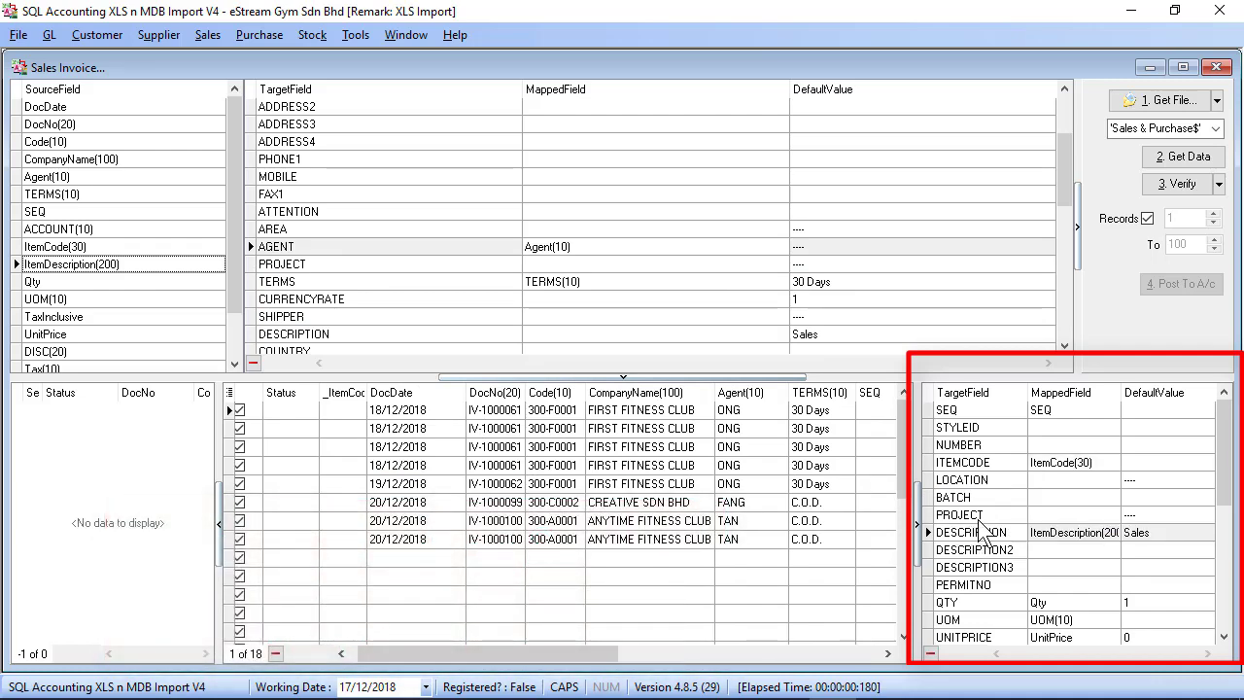
scroll(982, 529, down, 2)
click(971, 501)
click(973, 515)
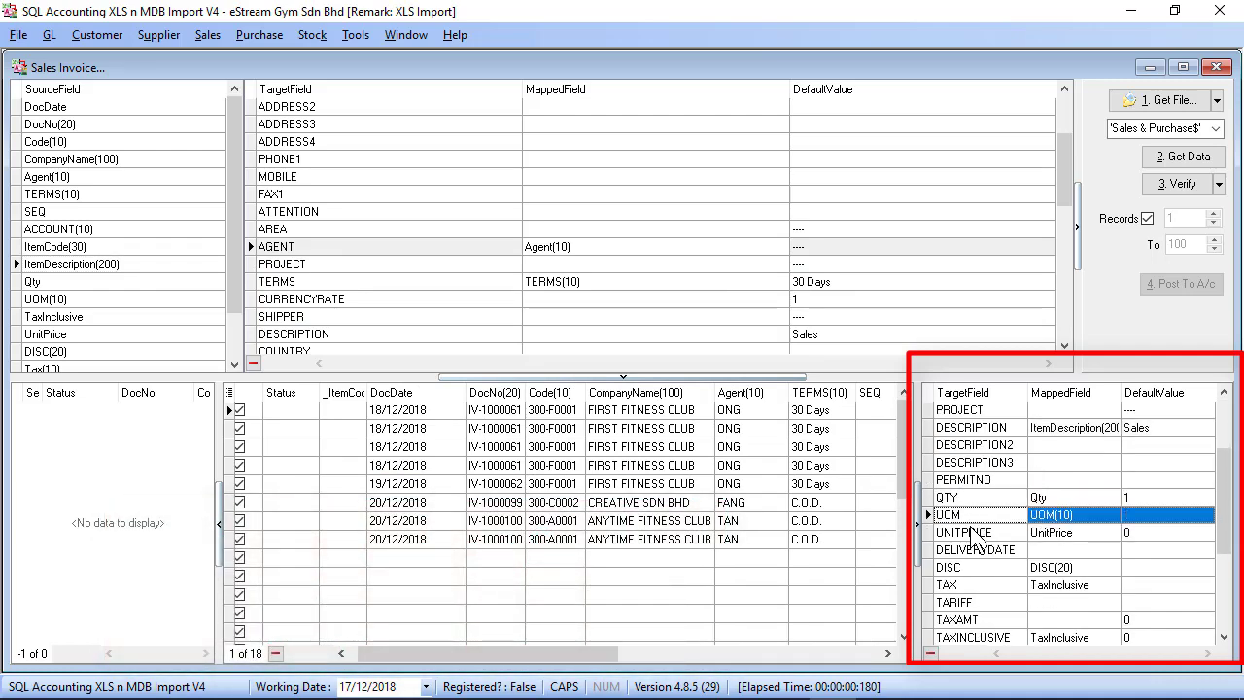
click(975, 533)
click(982, 567)
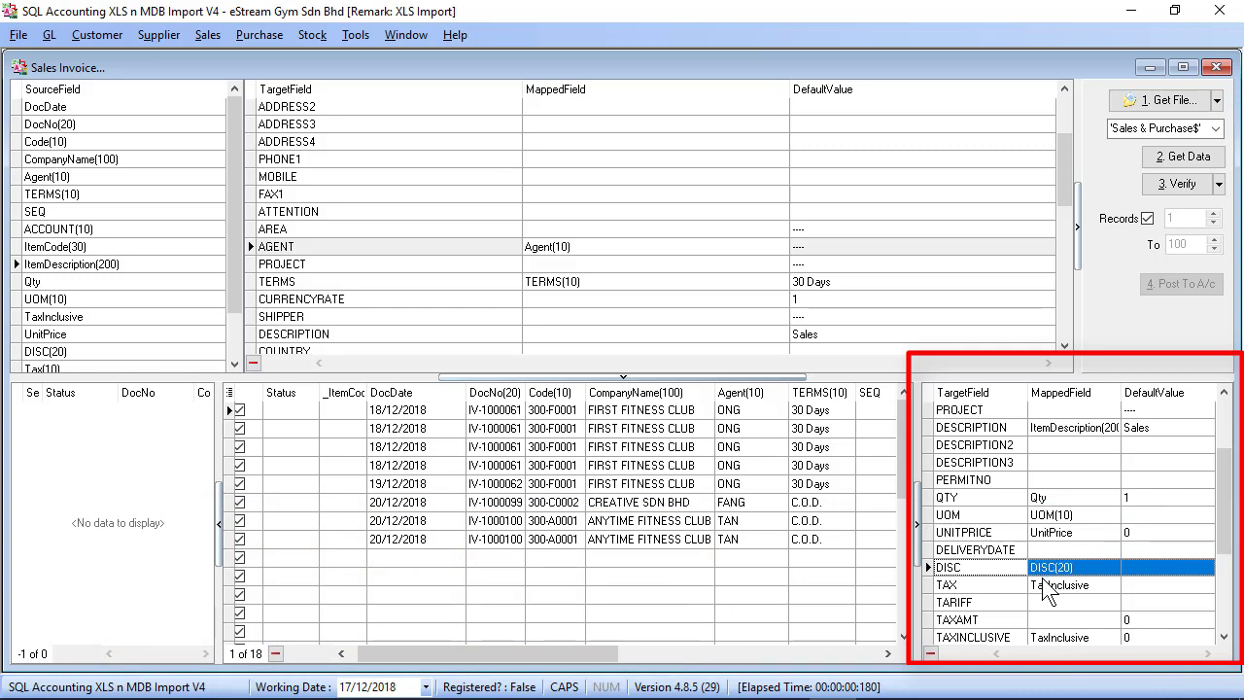
click(1044, 583)
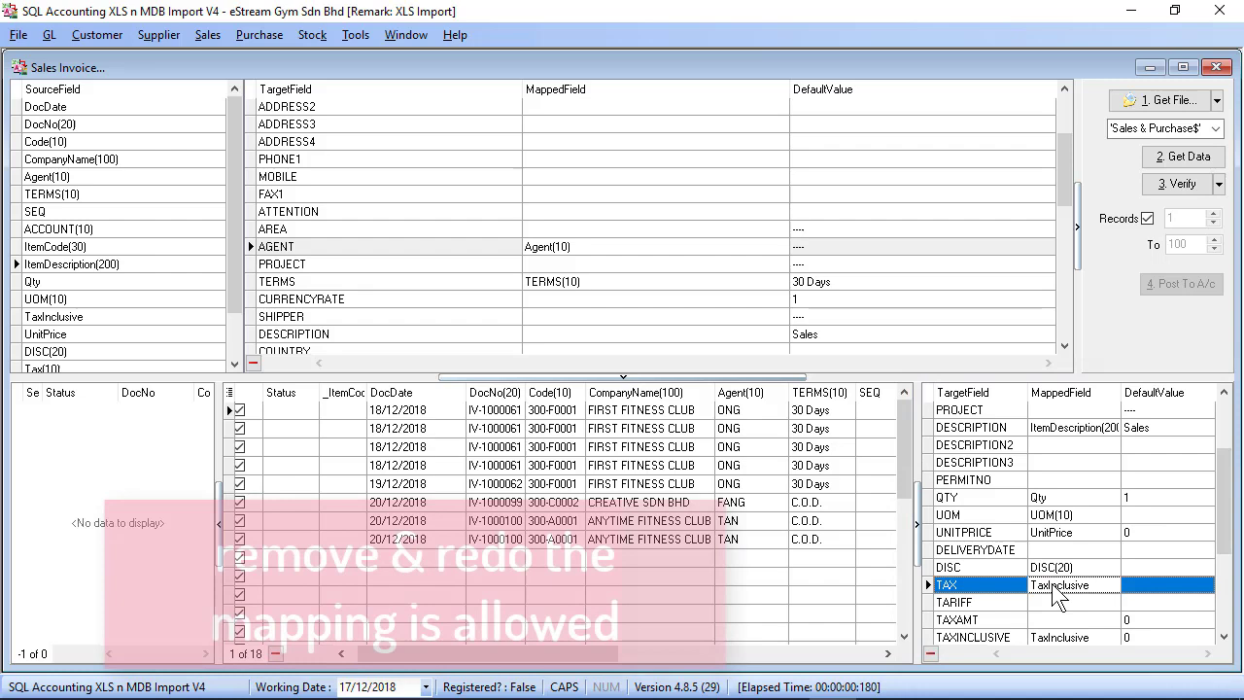
Map the detail TAX field to the Tax(10) source column and check TAXAMT
click(200, 336)
drag(201, 336, 194, 341)
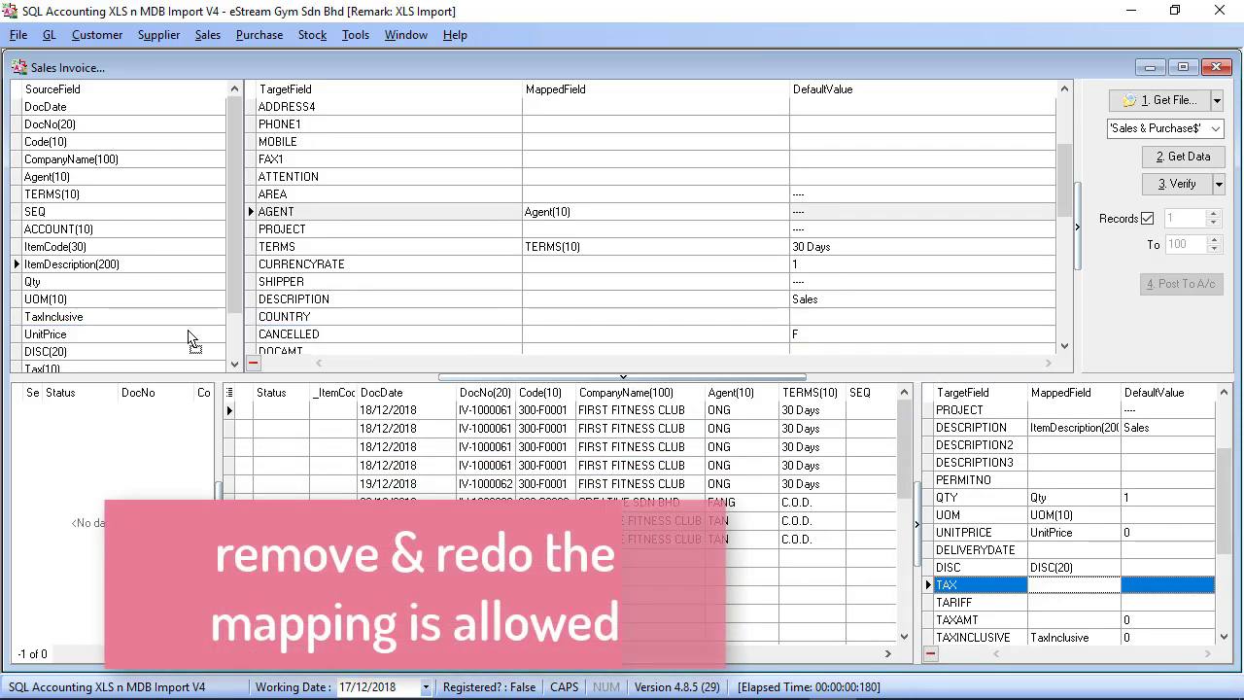
scroll(135, 354, down, 1)
drag(100, 319, 947, 585)
scroll(953, 583, down, 1)
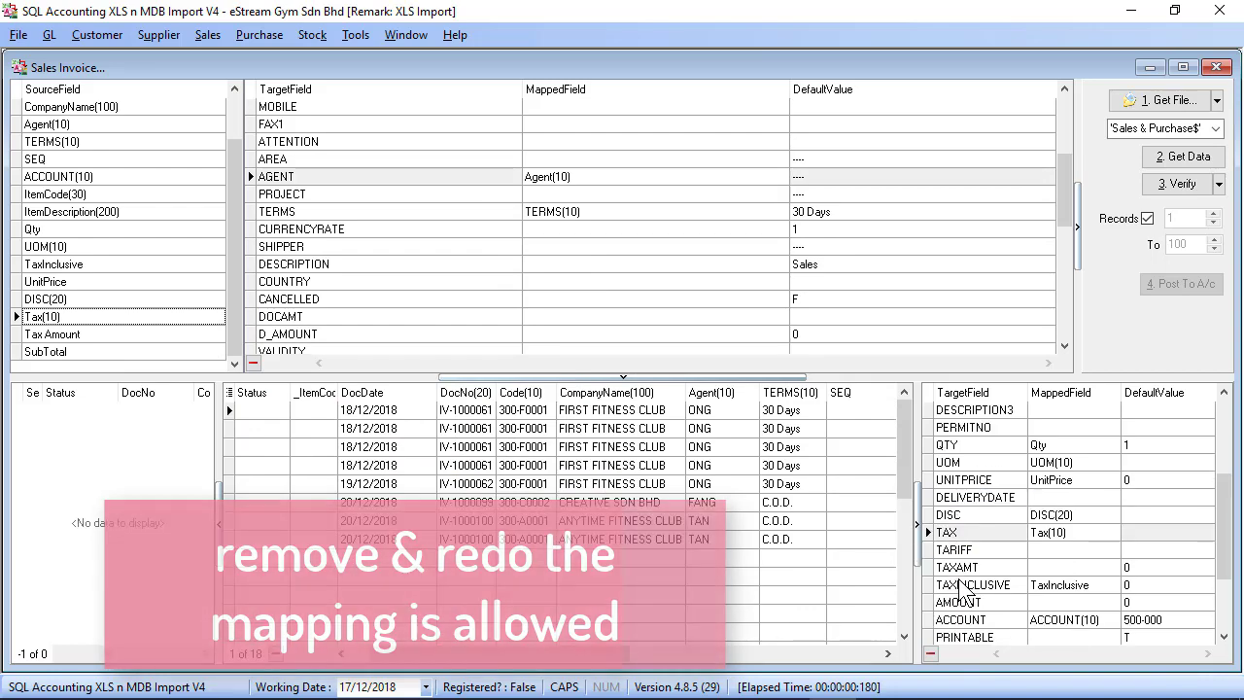
click(956, 570)
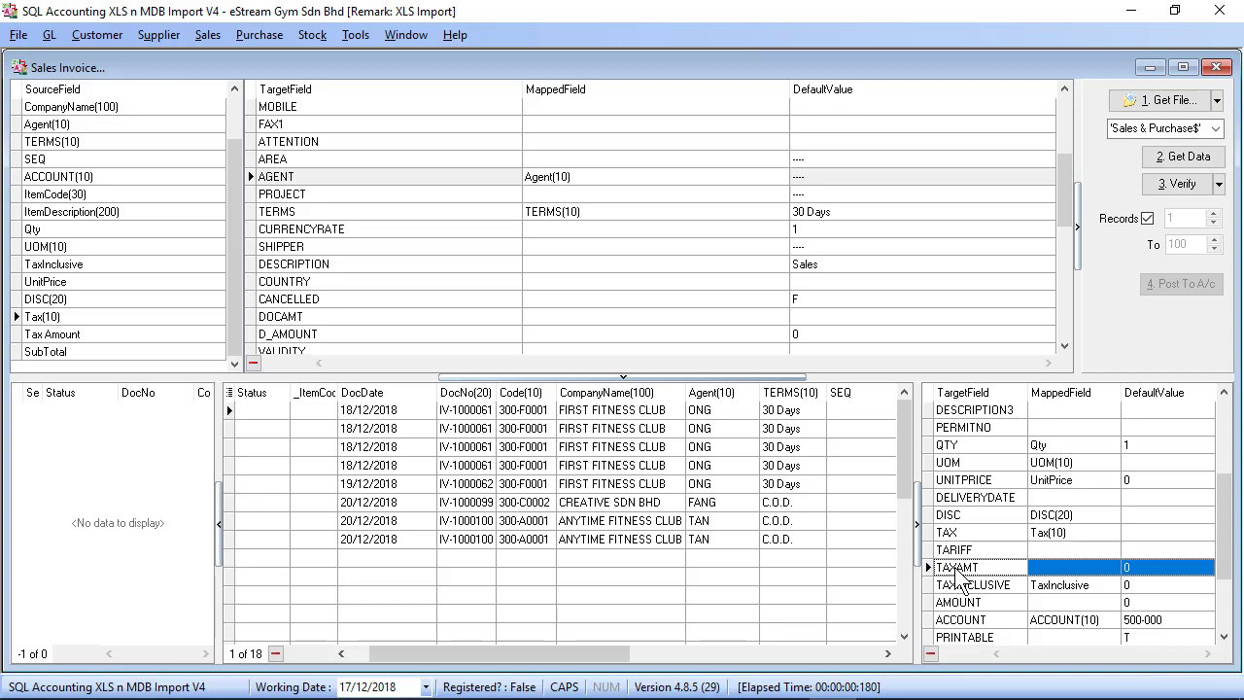
Remove the TaxInclusive mapping from TAXINCLUSIVE and confirm ACCOUNT defaults to 500-000
click(956, 585)
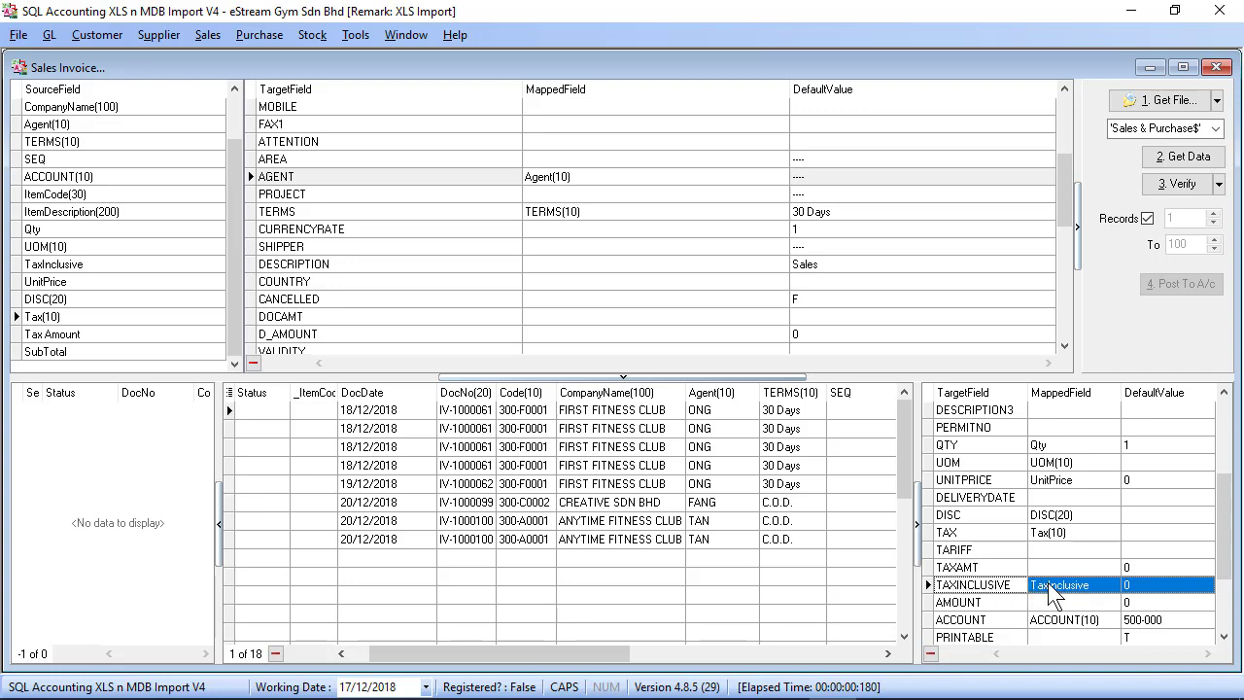
drag(1055, 595, 238, 325)
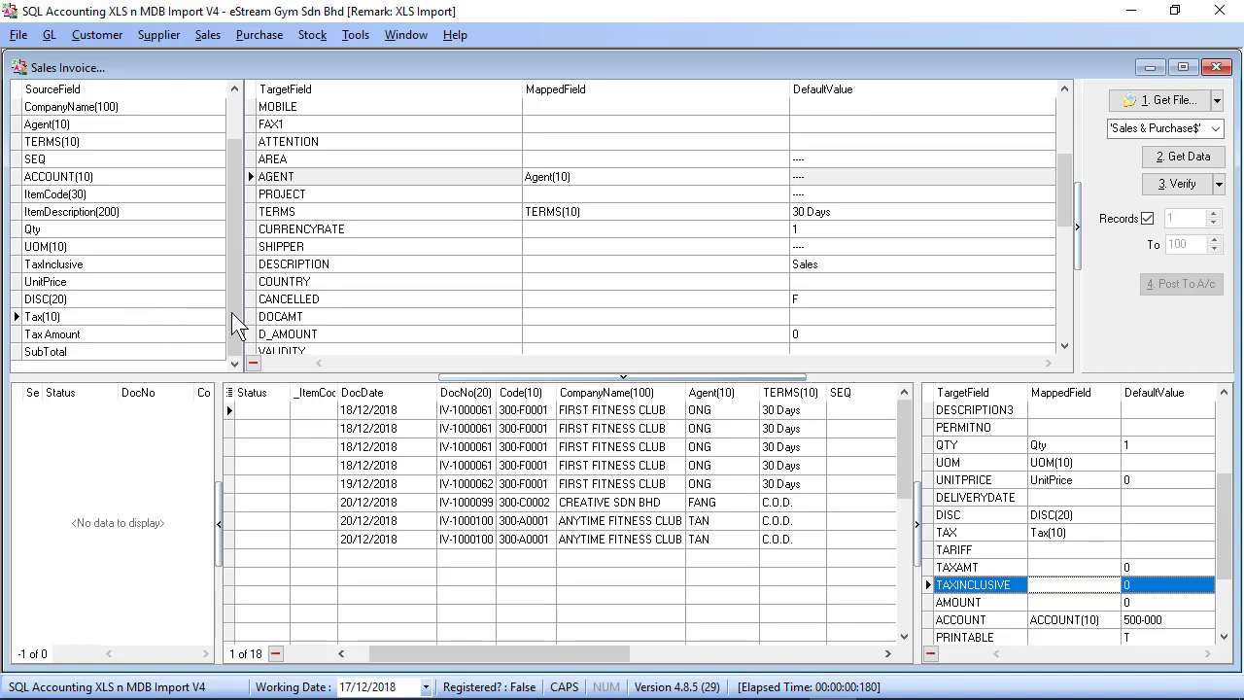
scroll(1040, 559, down, 1)
click(1038, 568)
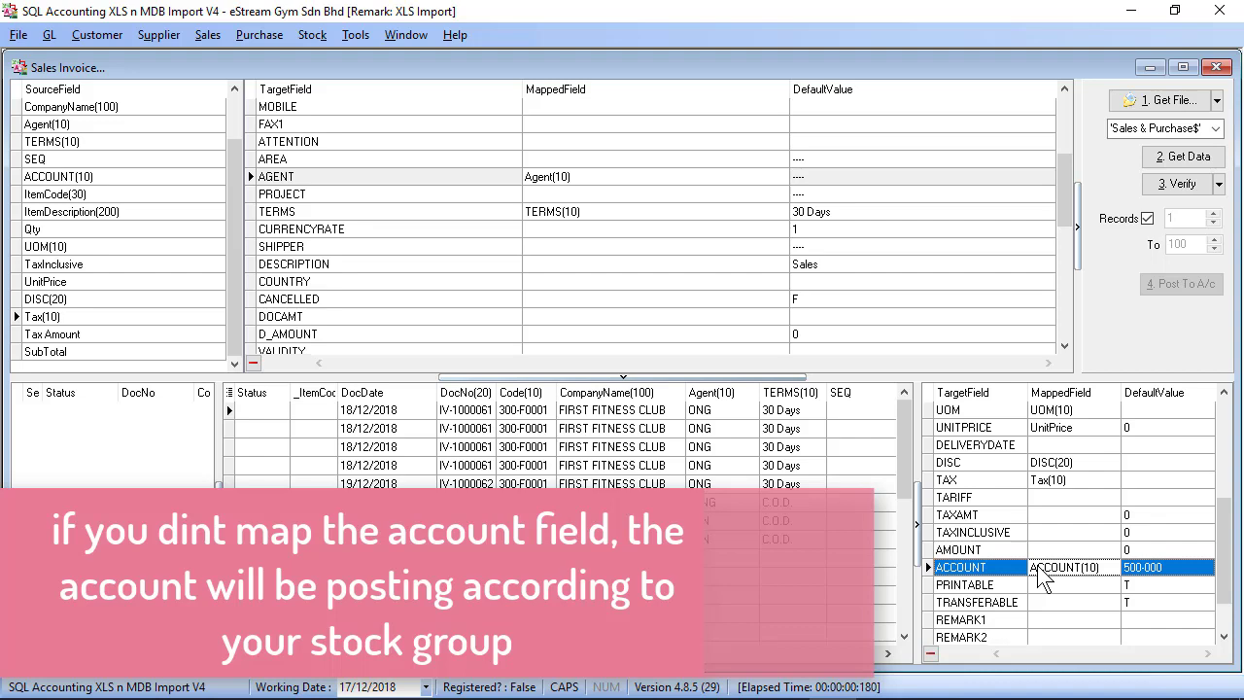
scroll(1043, 575, down, 1)
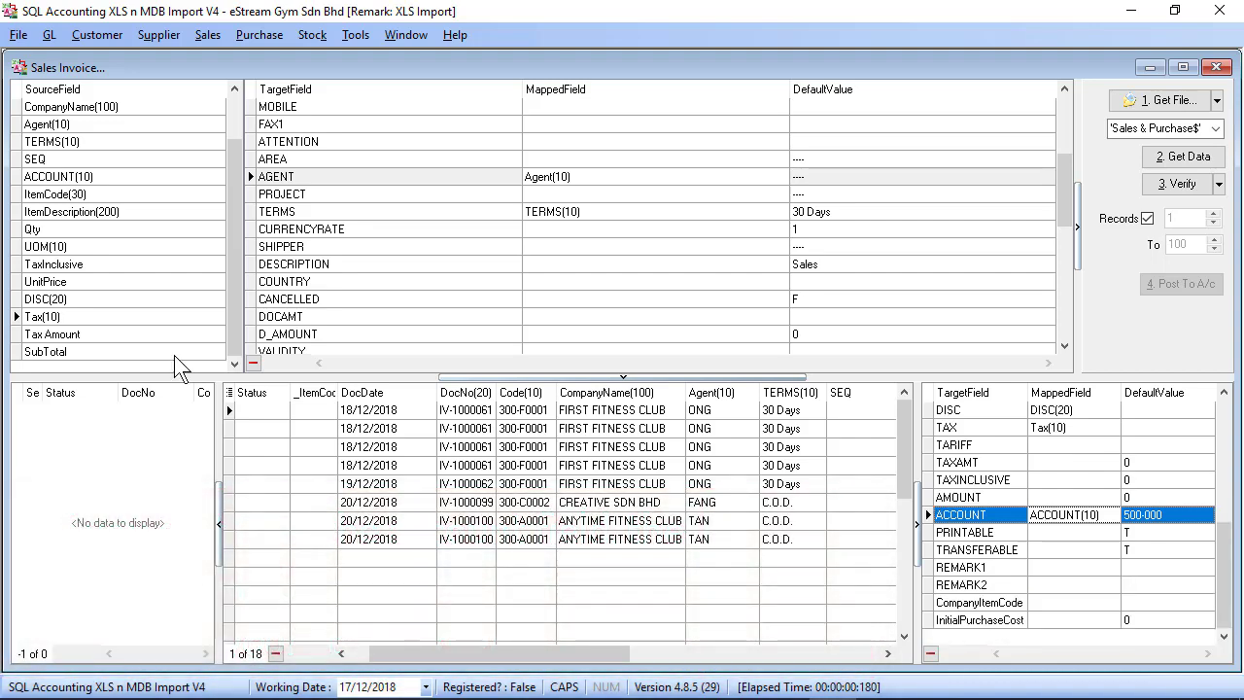
Verify the mapped data and browse invoices IV-1000062, IV-1000099, IV-1000100 and IV-1000061
click(1156, 187)
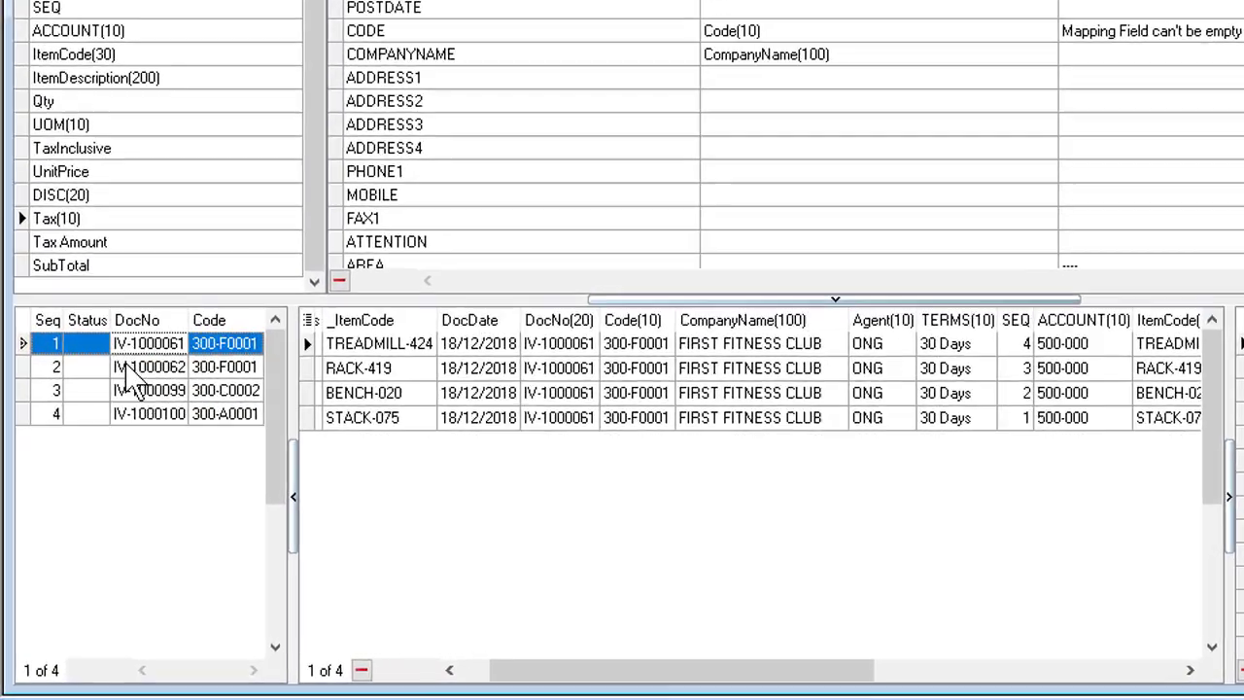
click(96, 428)
click(131, 381)
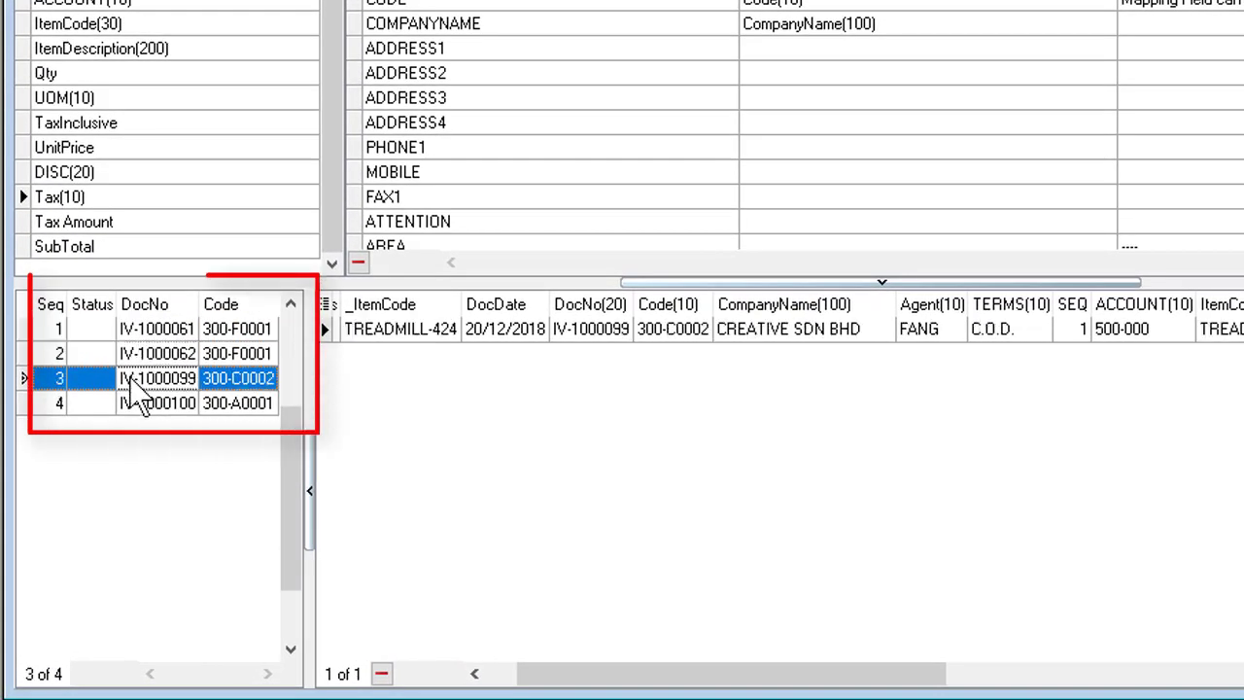
click(131, 402)
click(134, 331)
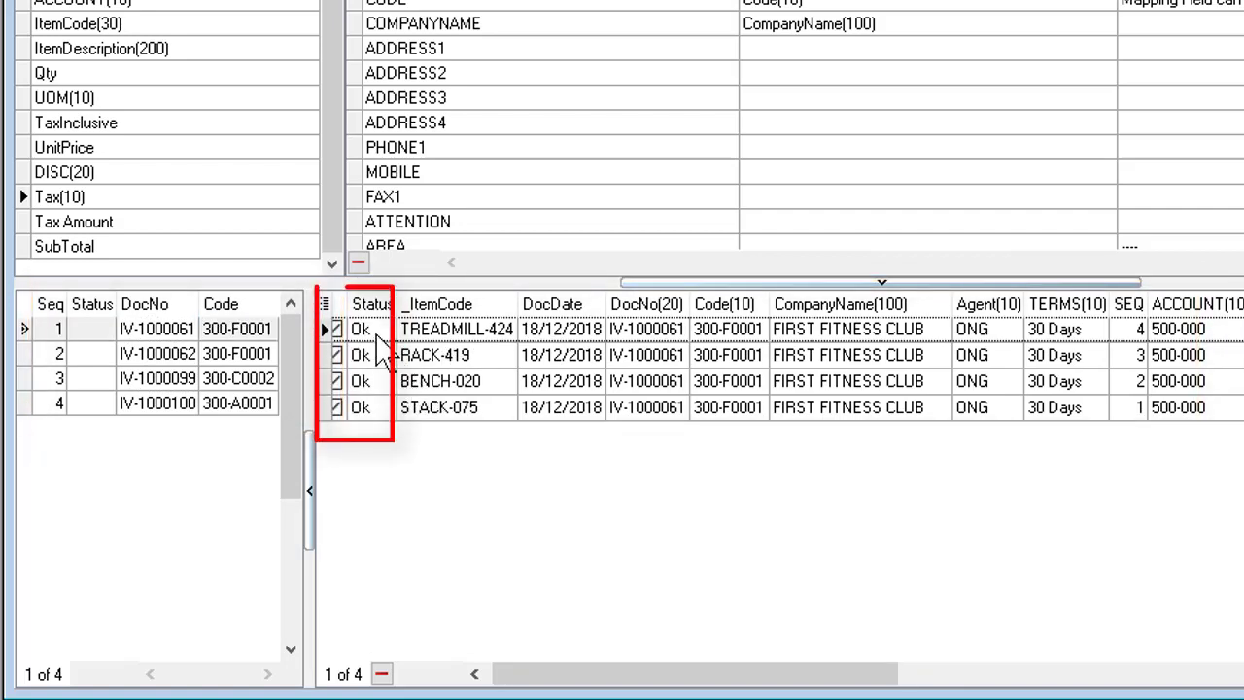
Confirm IV-1000061's TREADMILL-424 and RACK-419 lines show Ok with agent ONG
click(379, 330)
click(377, 357)
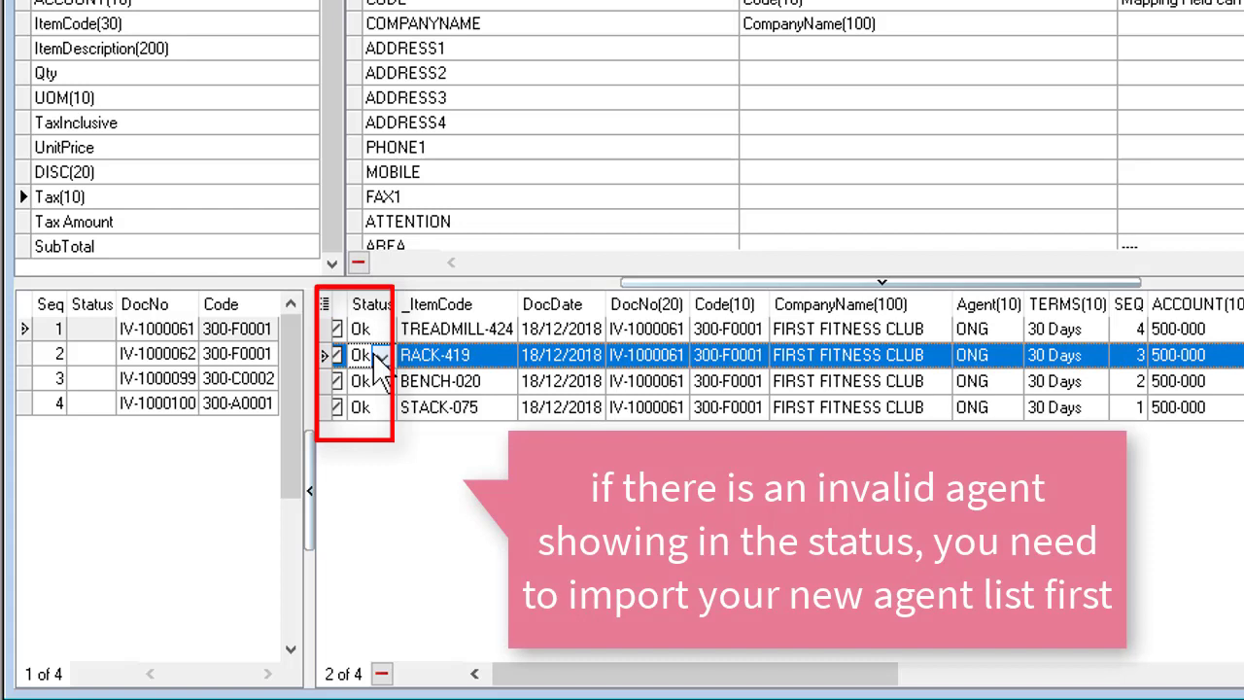
click(394, 330)
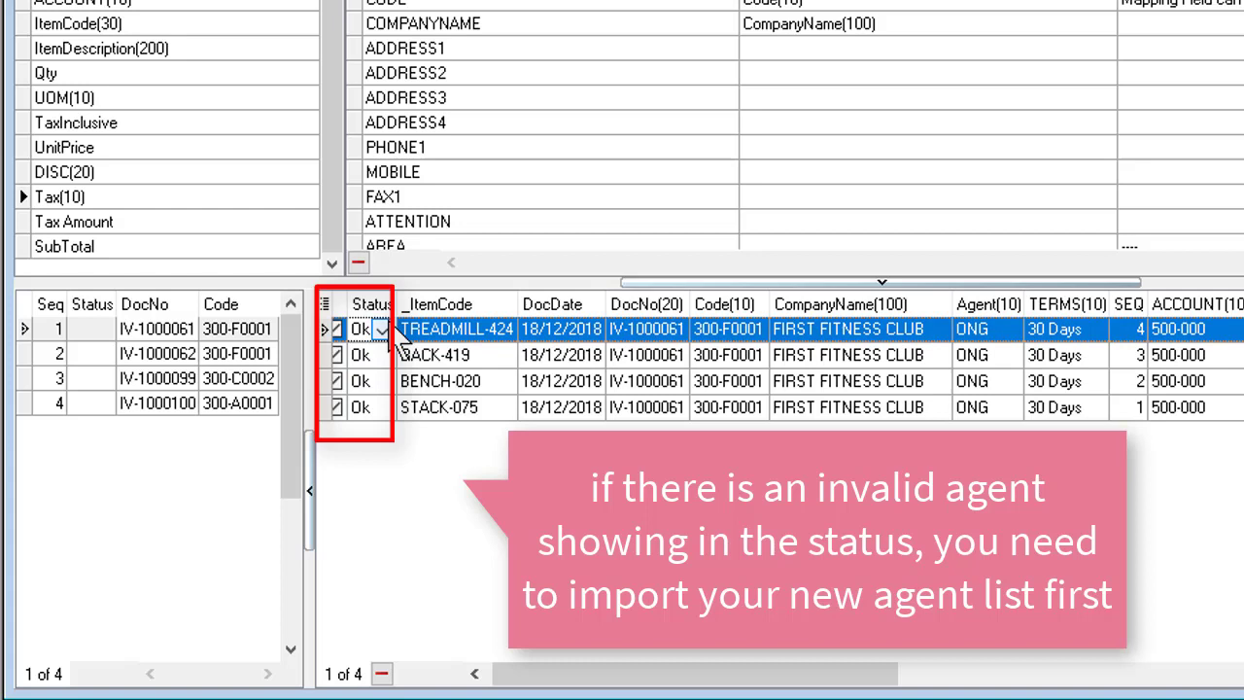
click(989, 328)
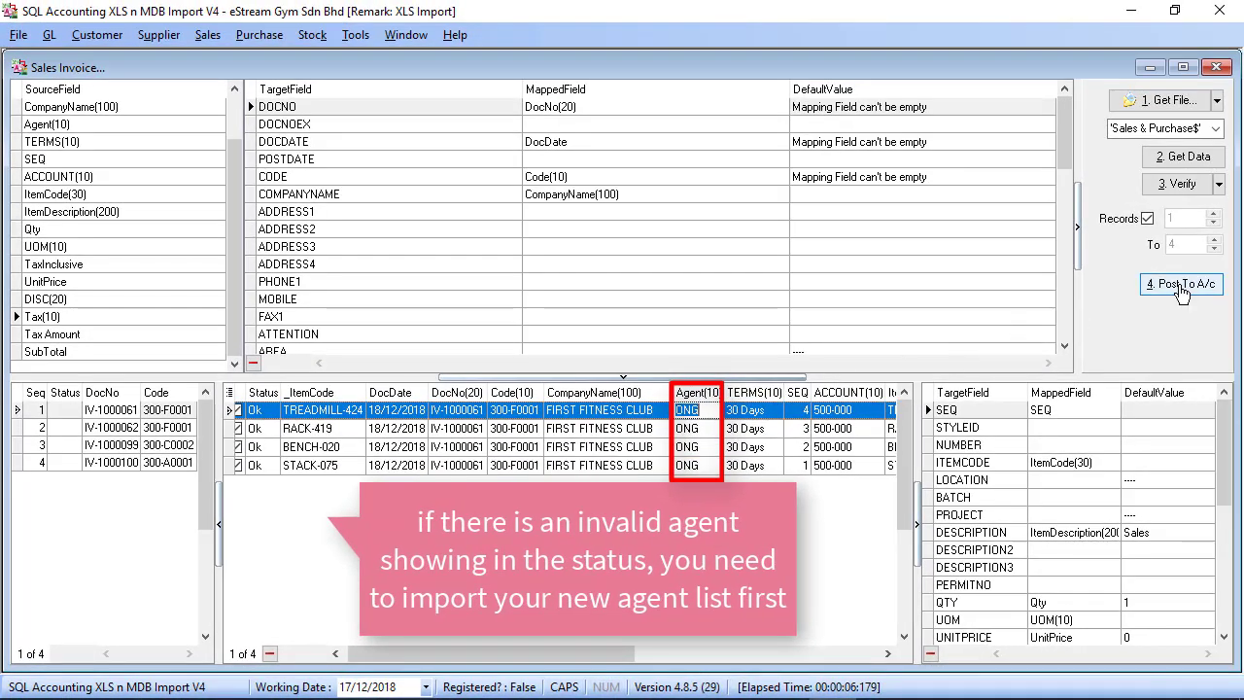
Post the four verified invoices to the accounts and dismiss the success message
click(1181, 285)
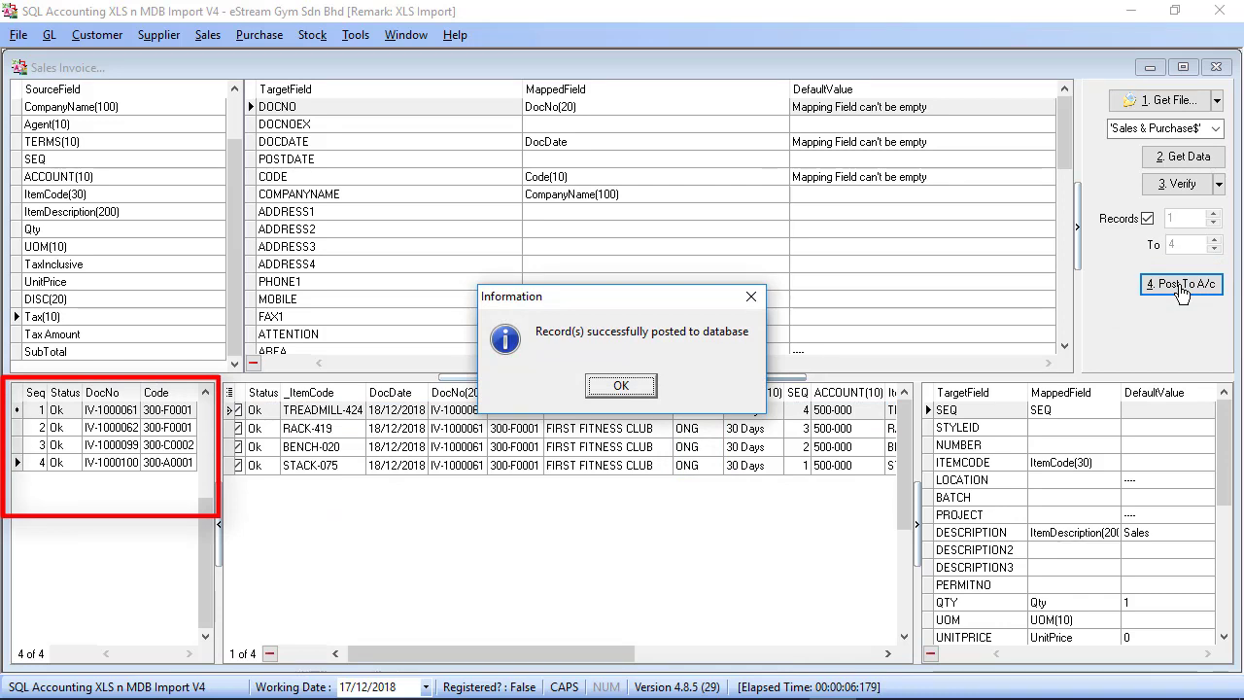
click(645, 390)
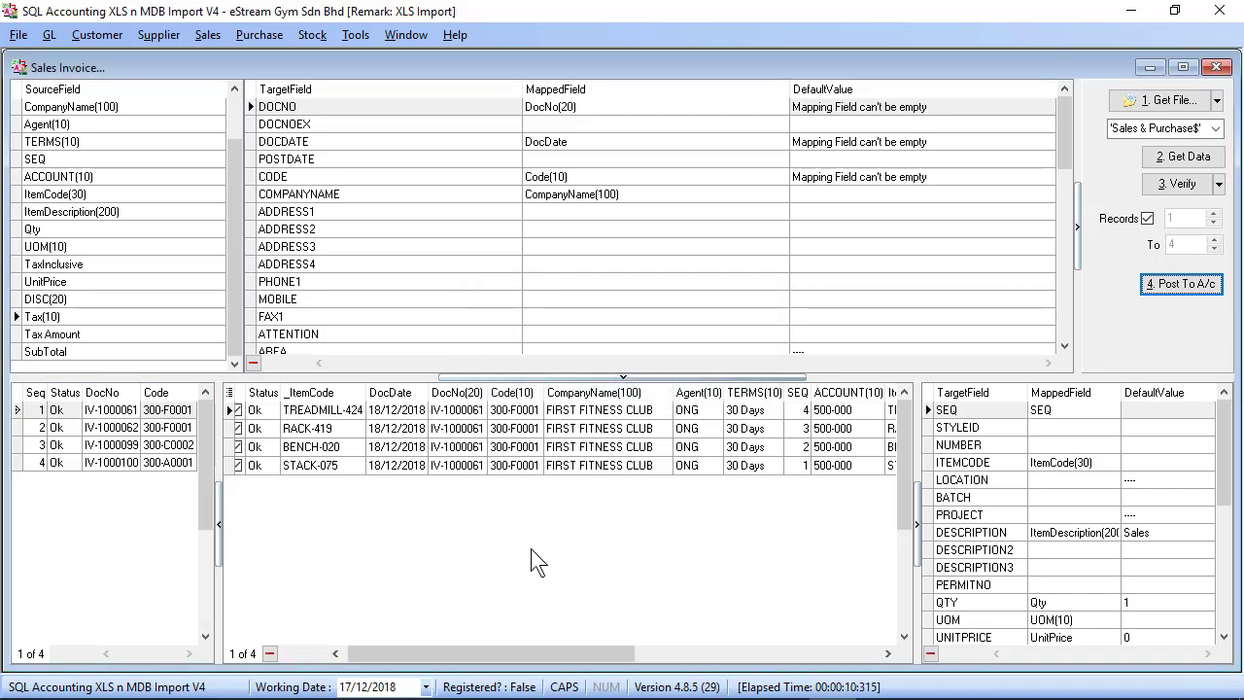
Open the Sales Invoice list in SQL Account Enterprise Edition
click(556, 689)
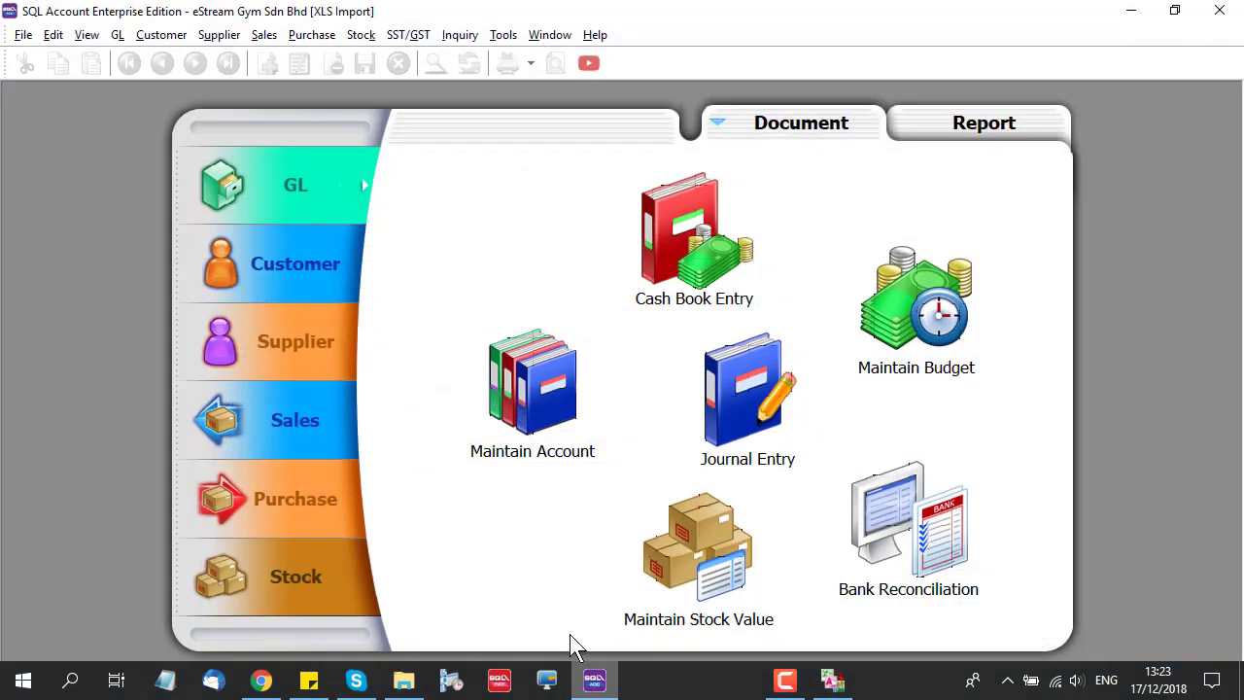
click(275, 446)
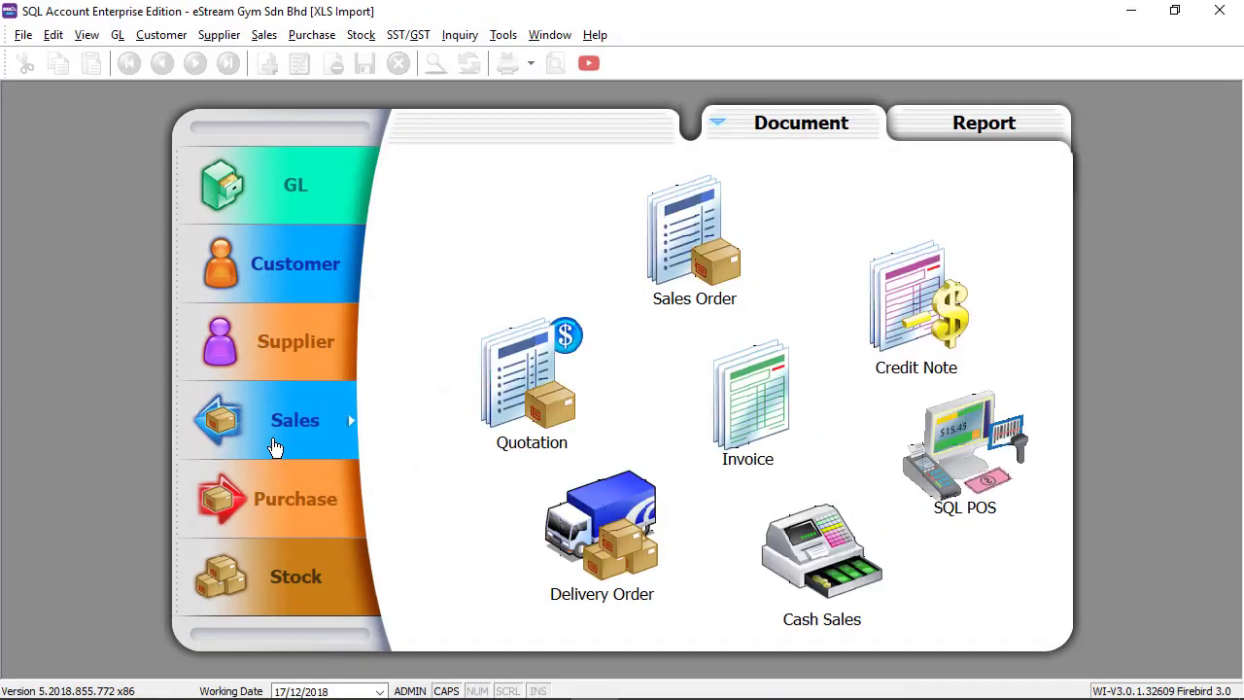
click(729, 418)
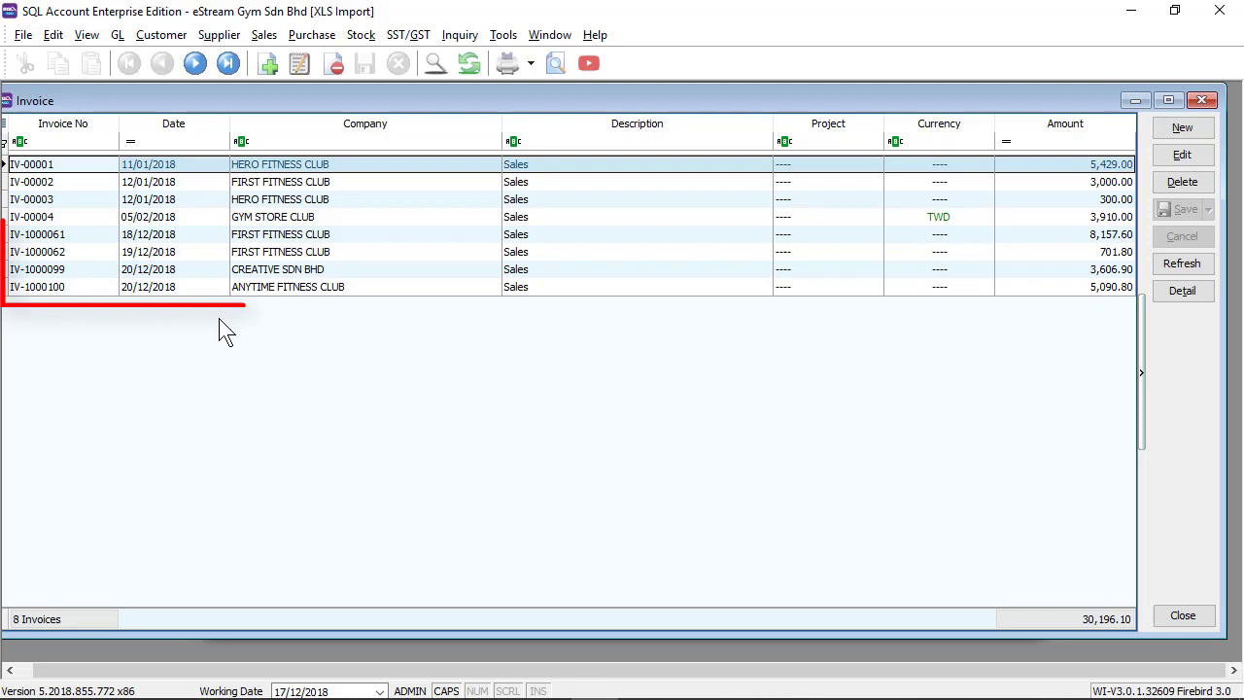
Review the imported invoices IV-1000061, IV-1000062, IV-1000099 and IV-1000100
click(91, 237)
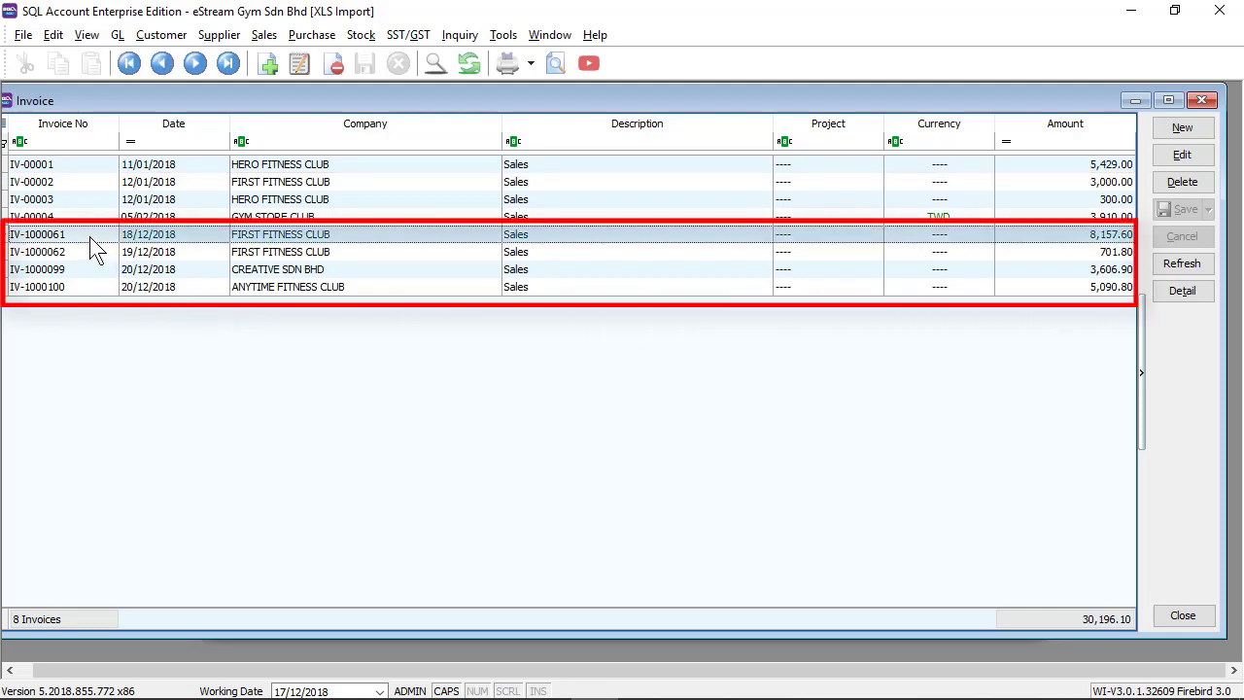
click(87, 255)
click(83, 274)
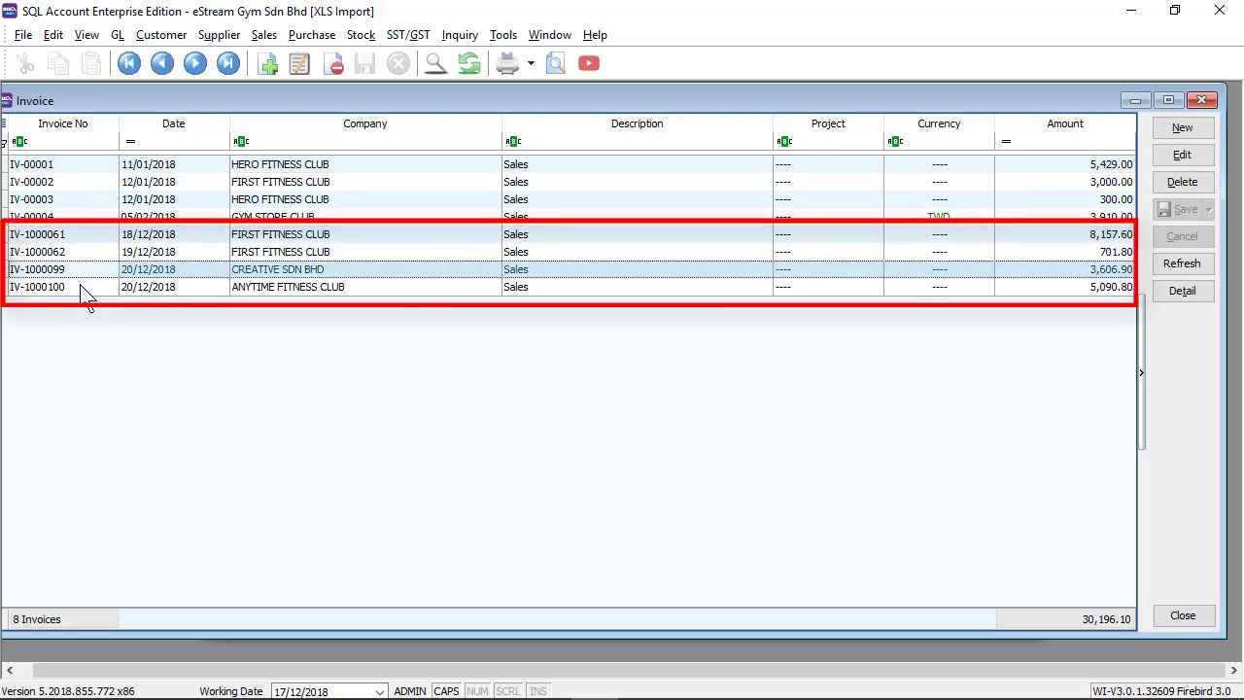
click(84, 288)
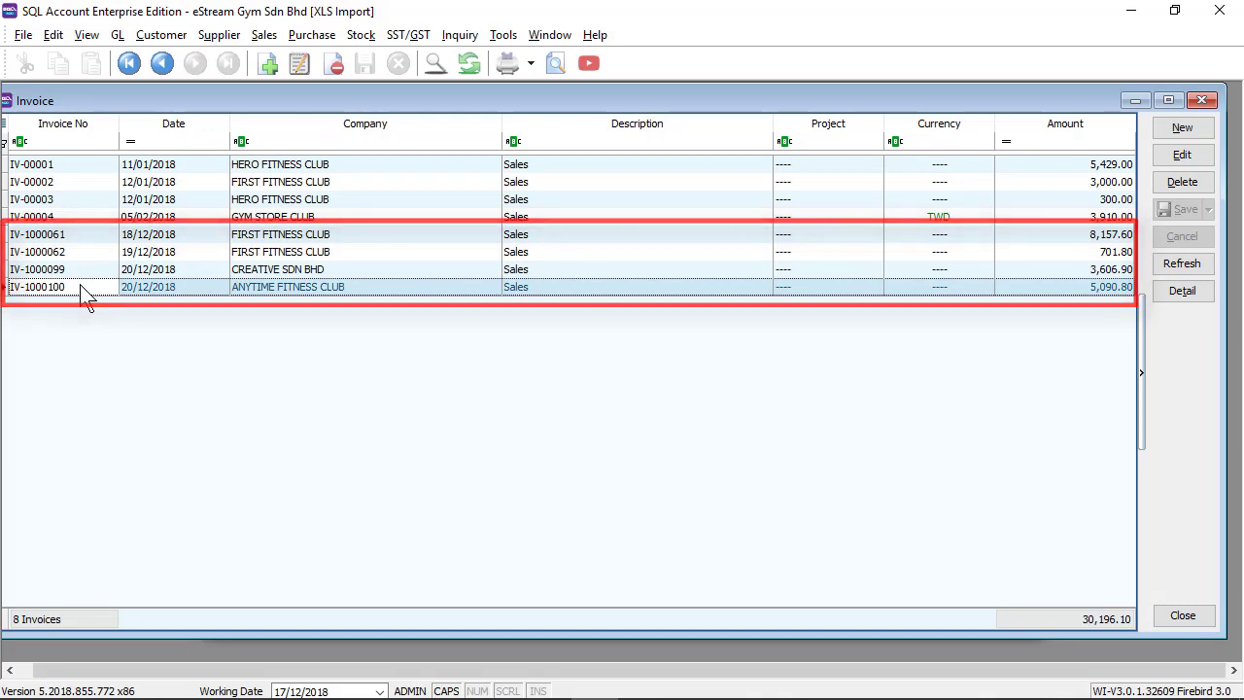